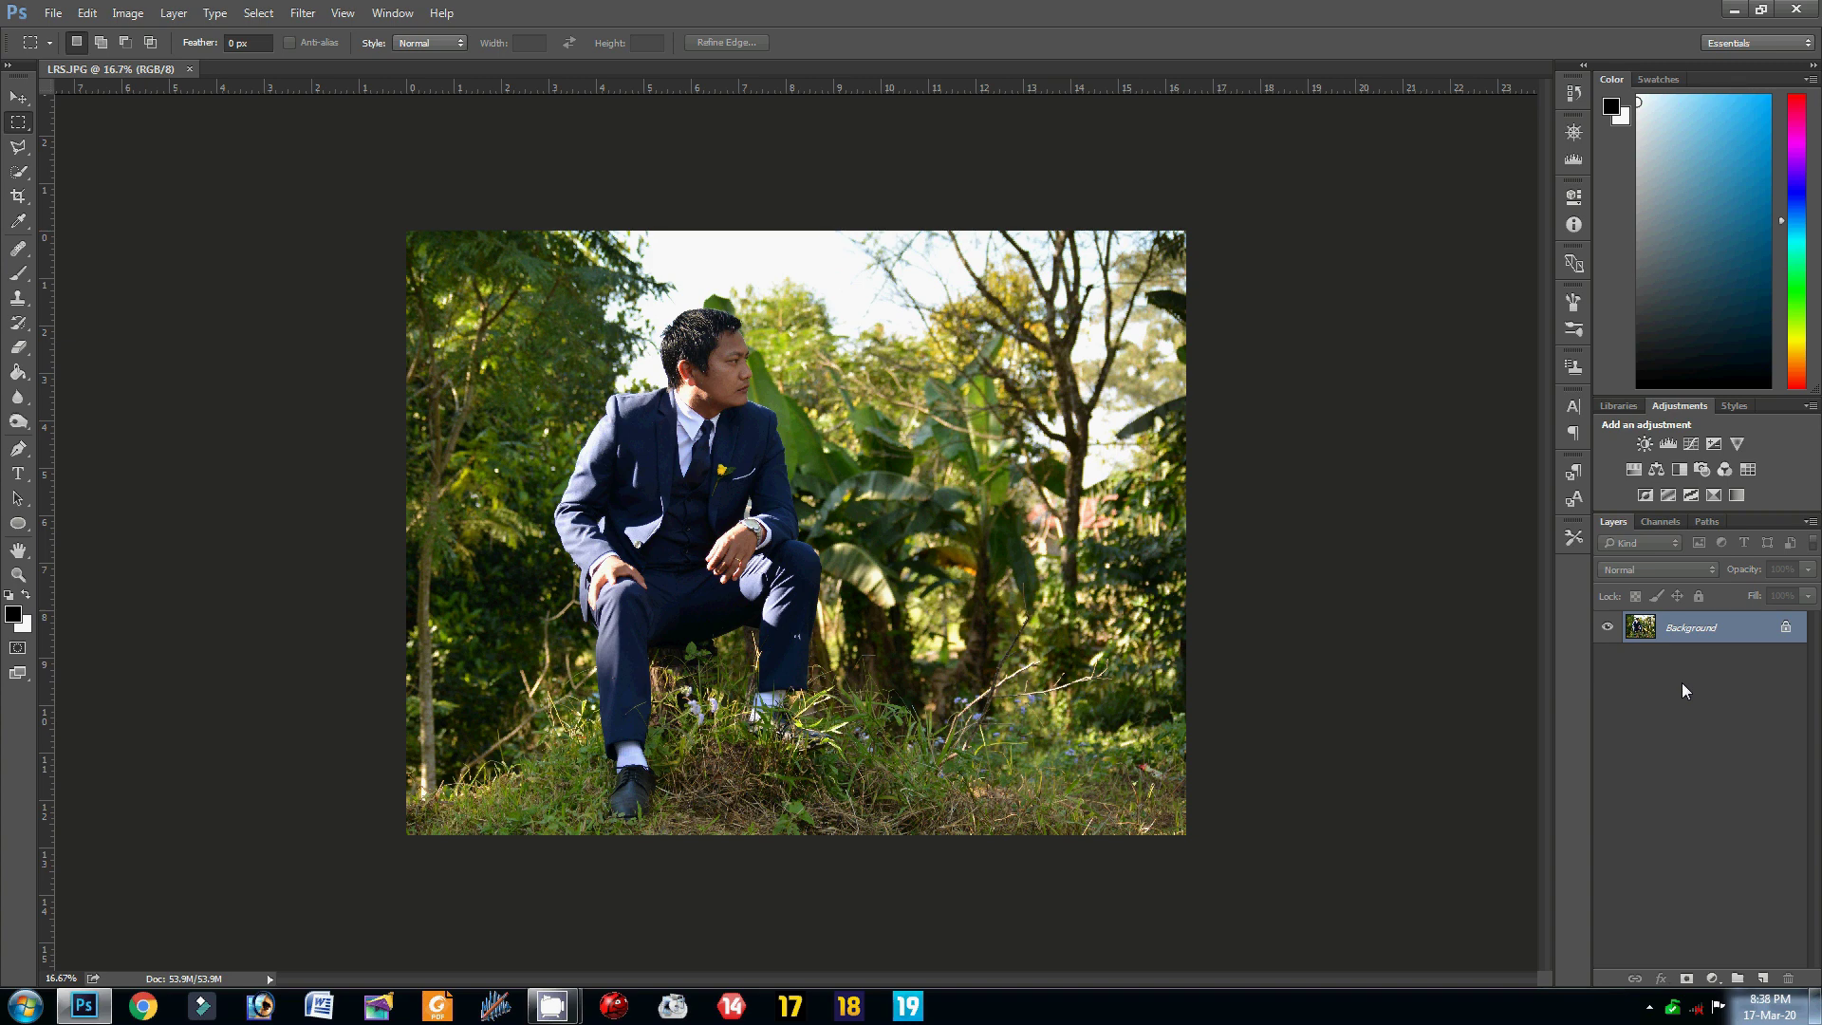
Step: Duplicate the Background layer and hide the original
key(ctrl+j)
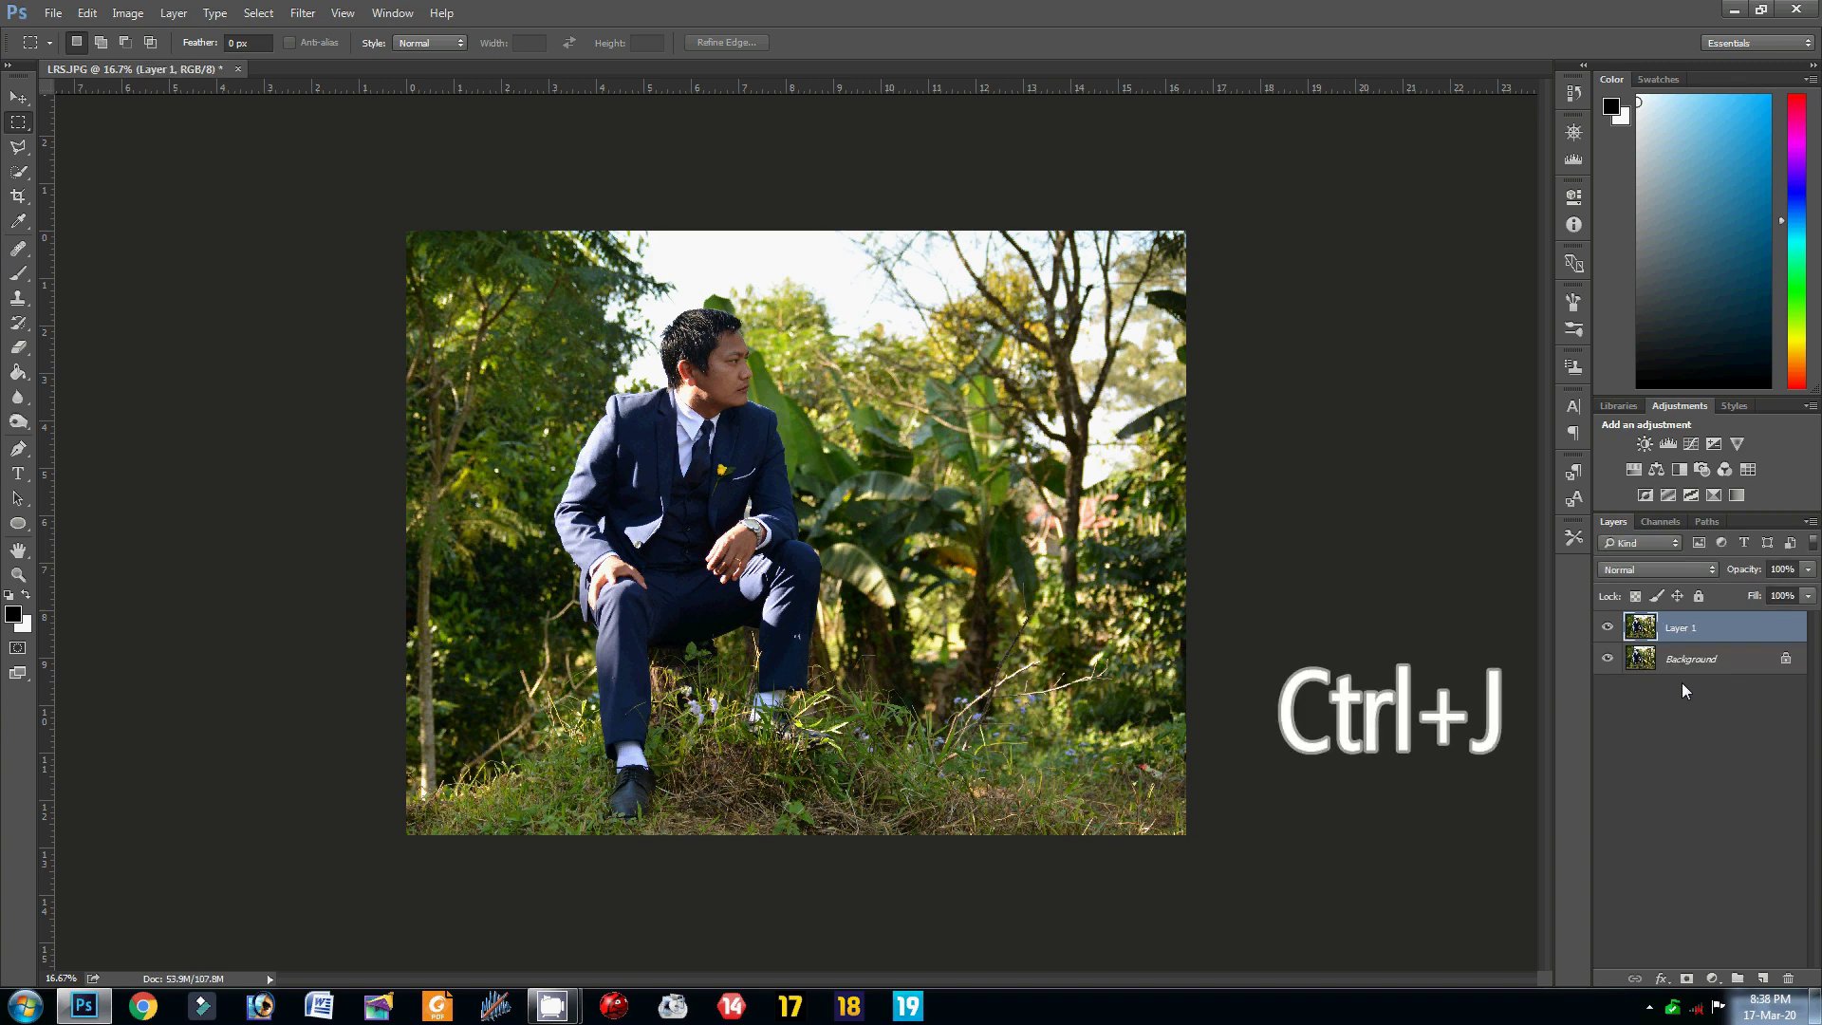
click(1606, 657)
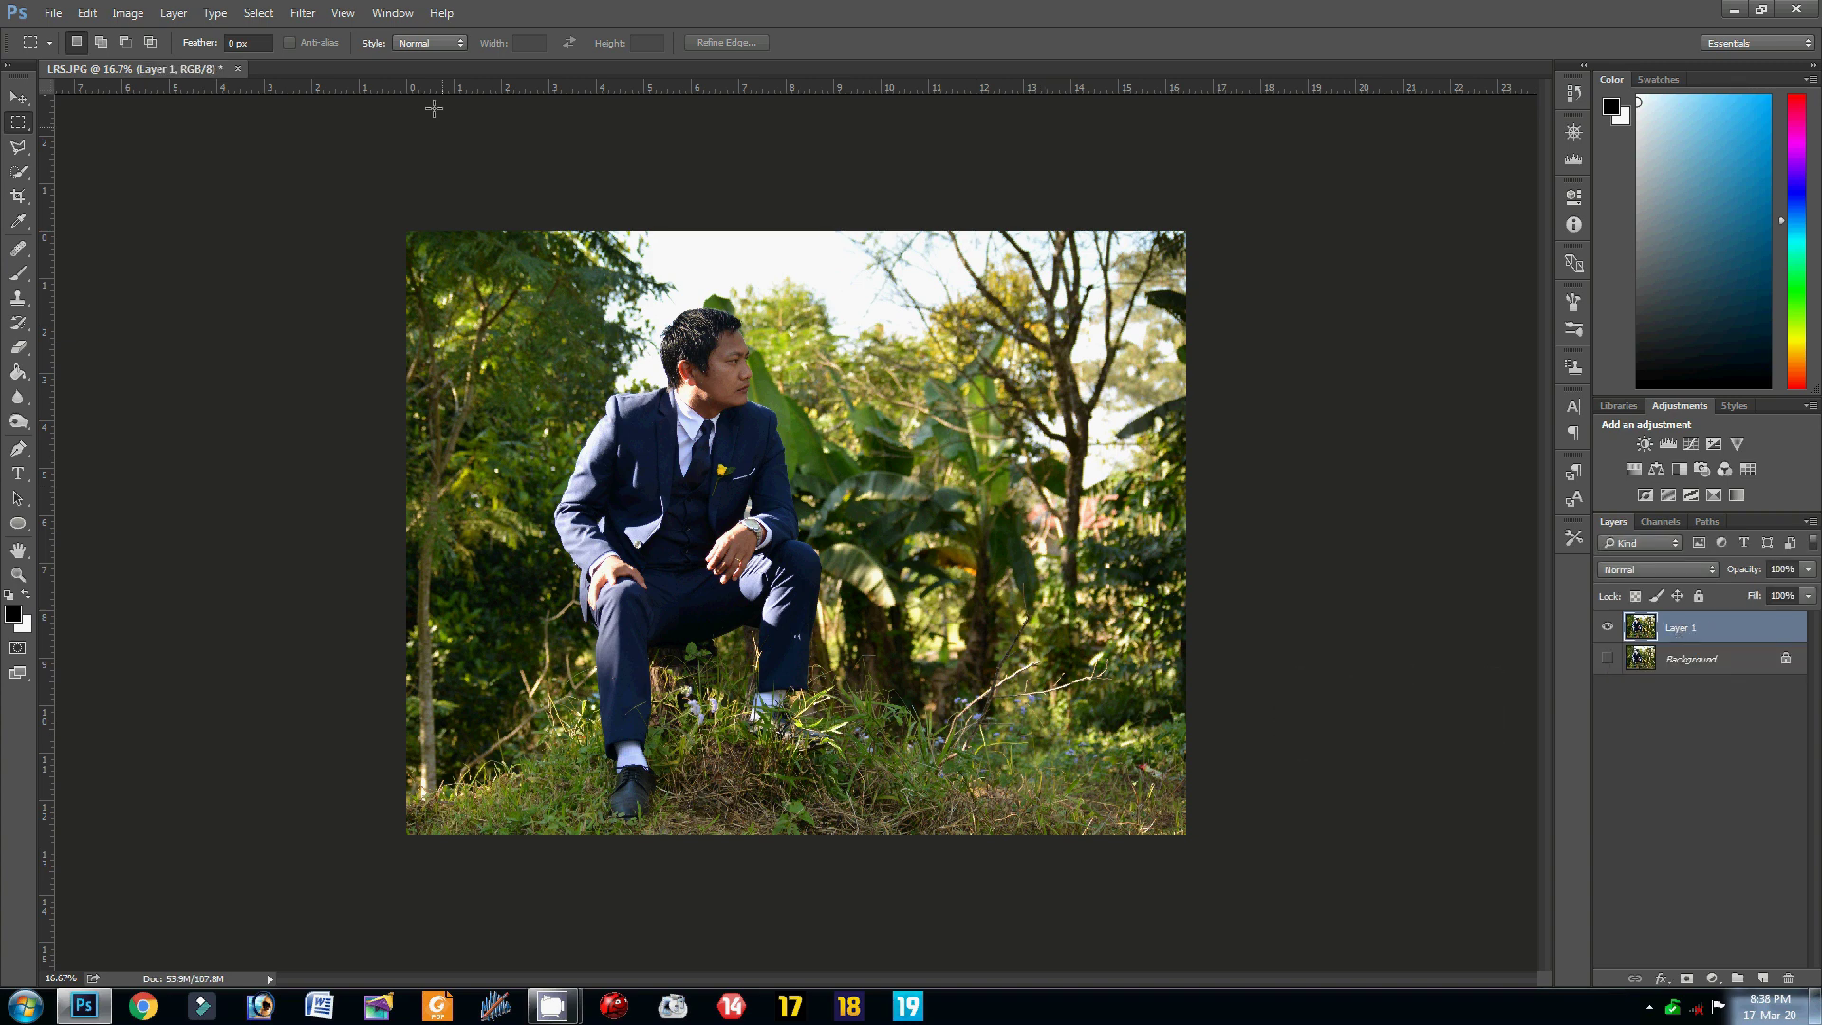
Step: Open the duplicate layer in the Camera Raw Filter and set Contrast +18, Highlights -15, Shadows +28, Clarity -23 and Vibrance +25
click(303, 13)
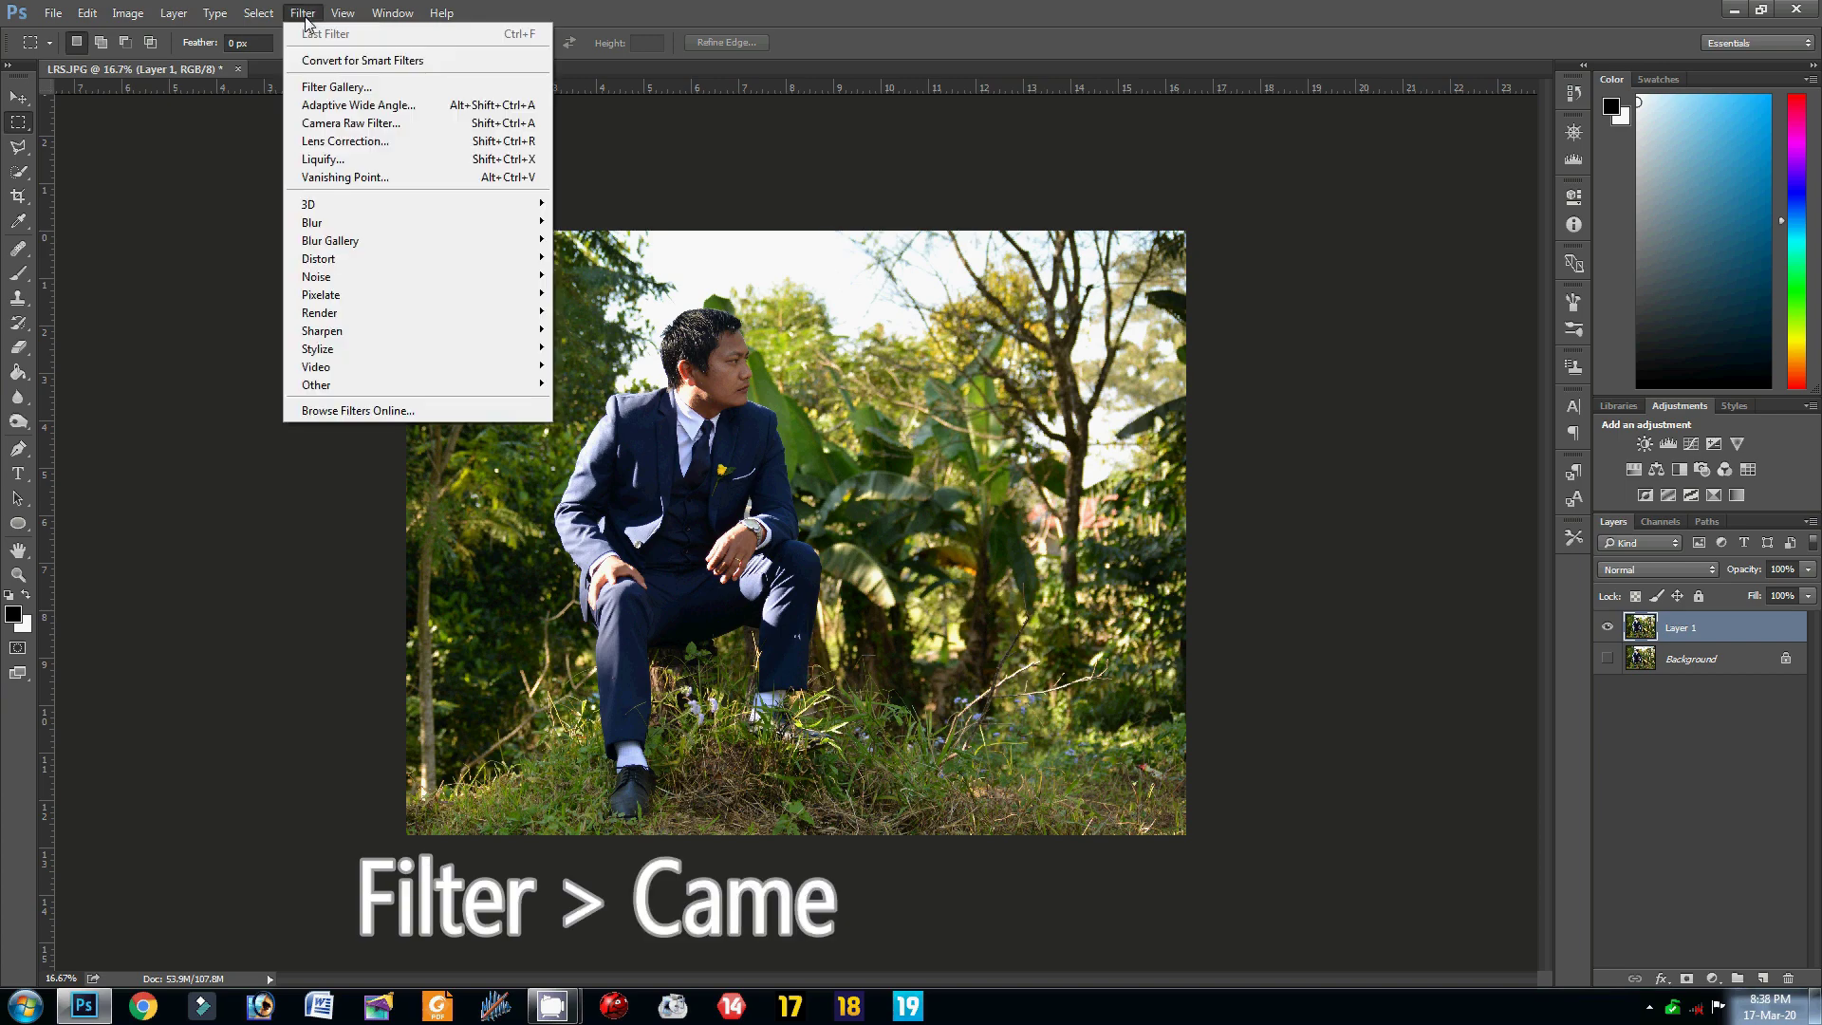
click(357, 124)
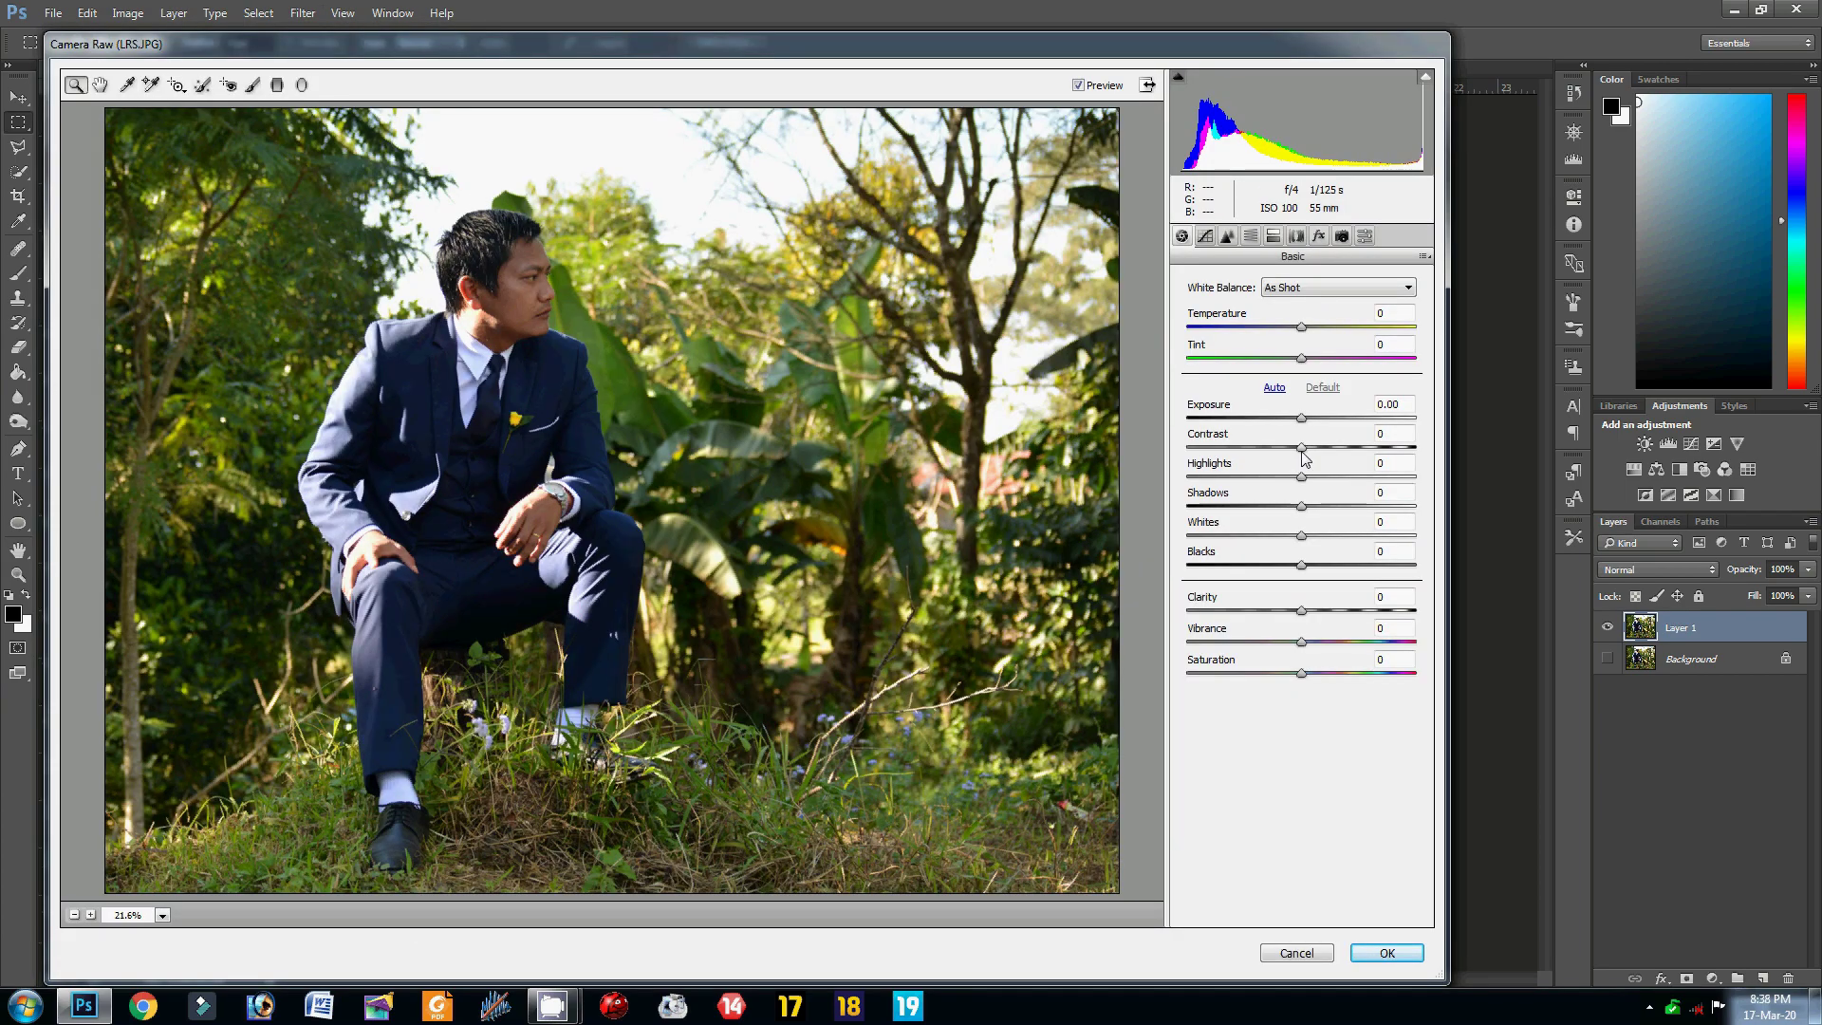
drag(1302, 449, 1335, 510)
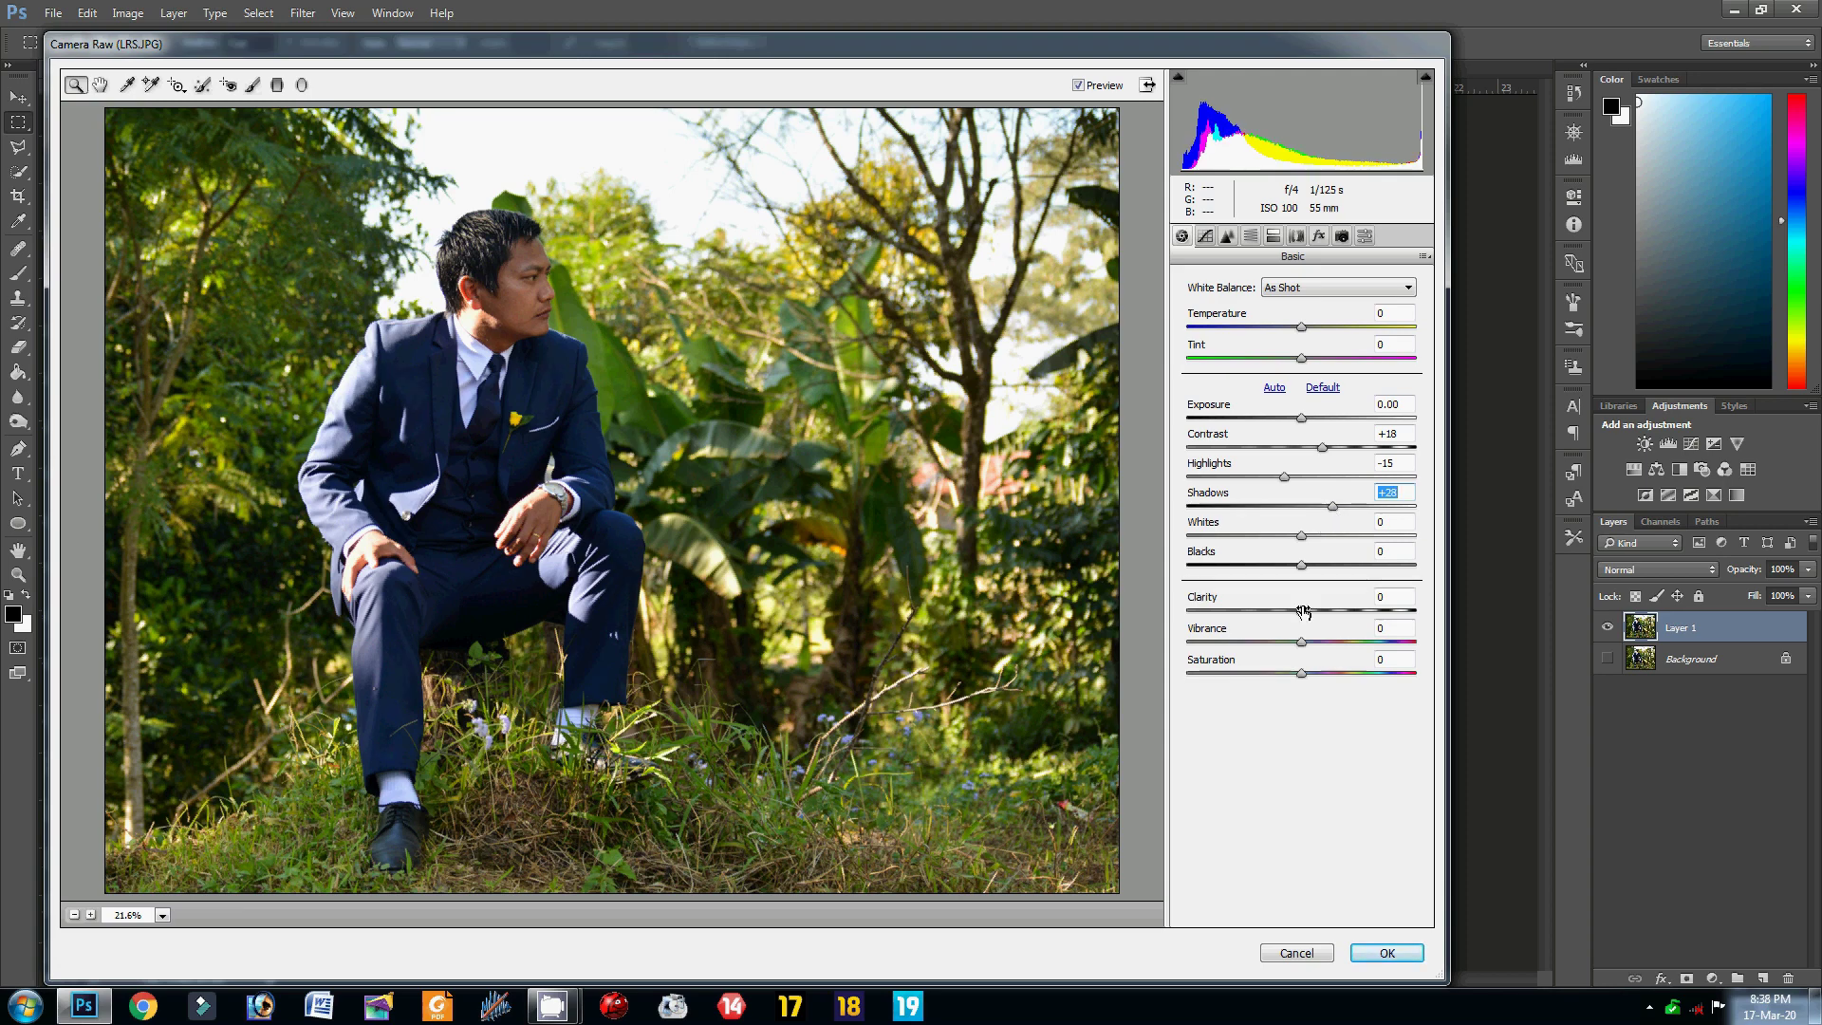
drag(1303, 612, 1332, 645)
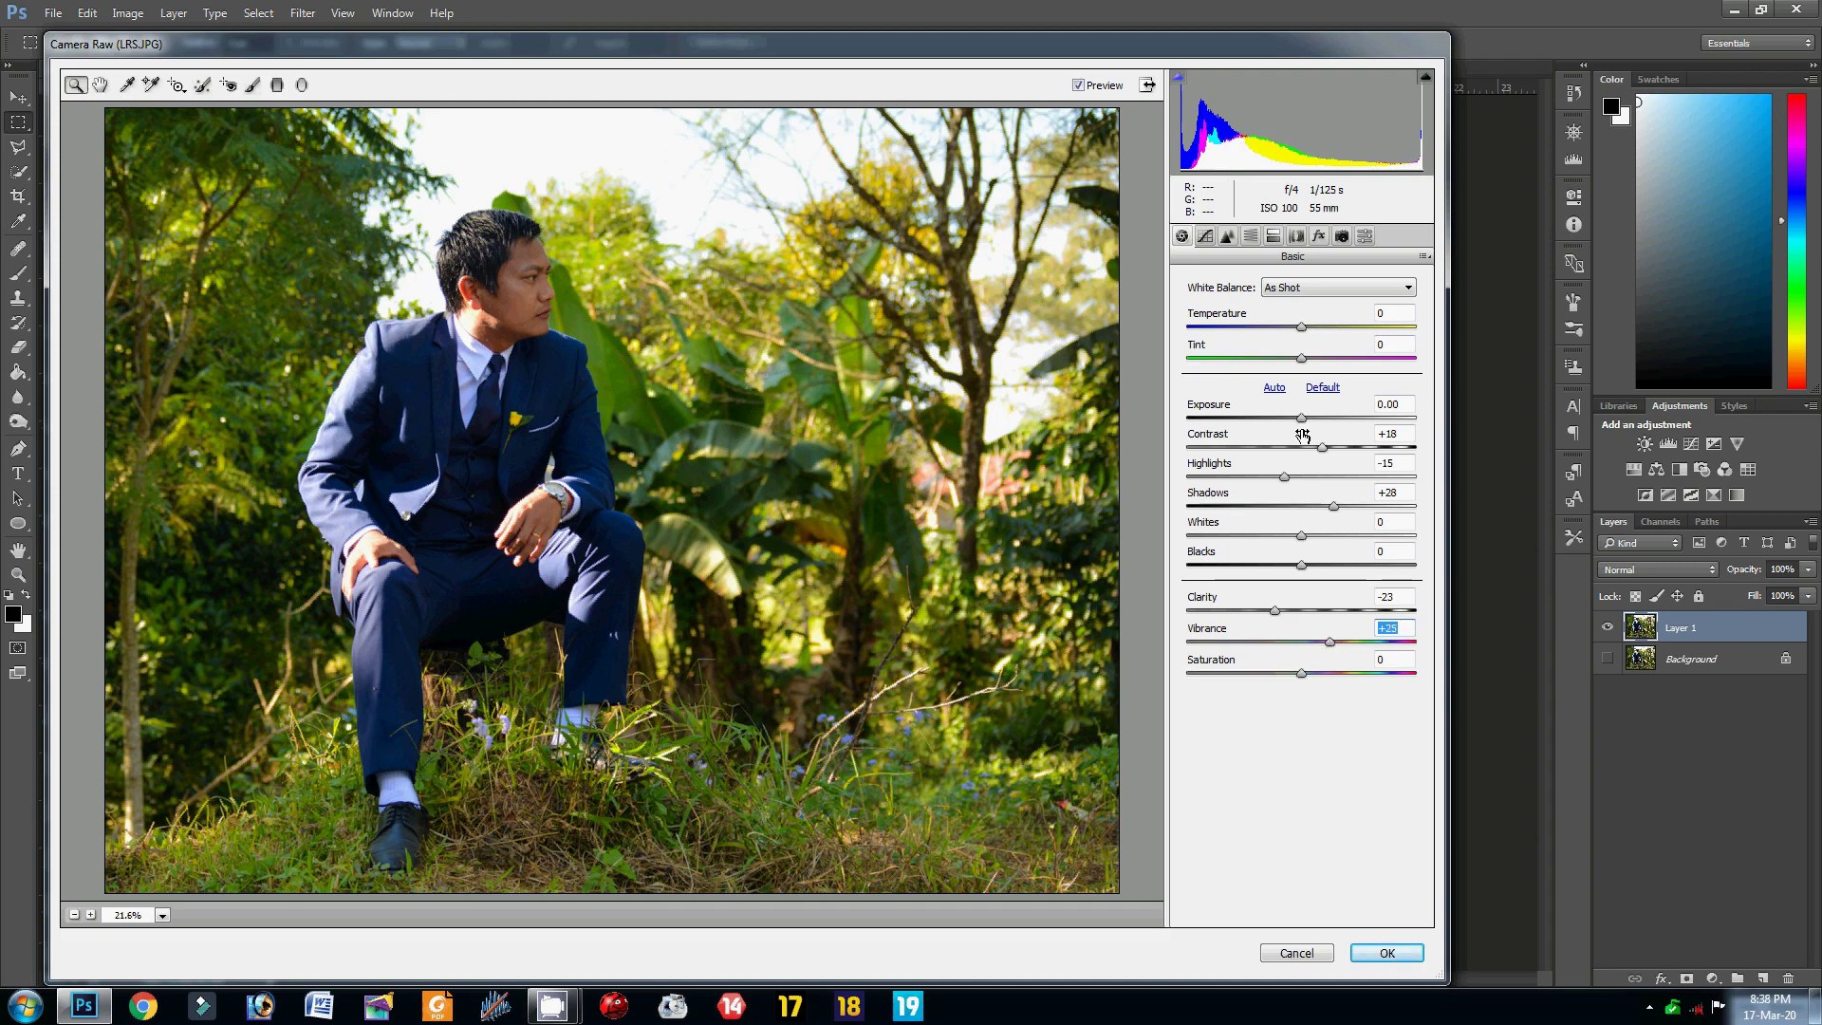
Step: Shape the RGB point tone curve with points at input/output 35/41, 108/117 and 12/18
click(1205, 237)
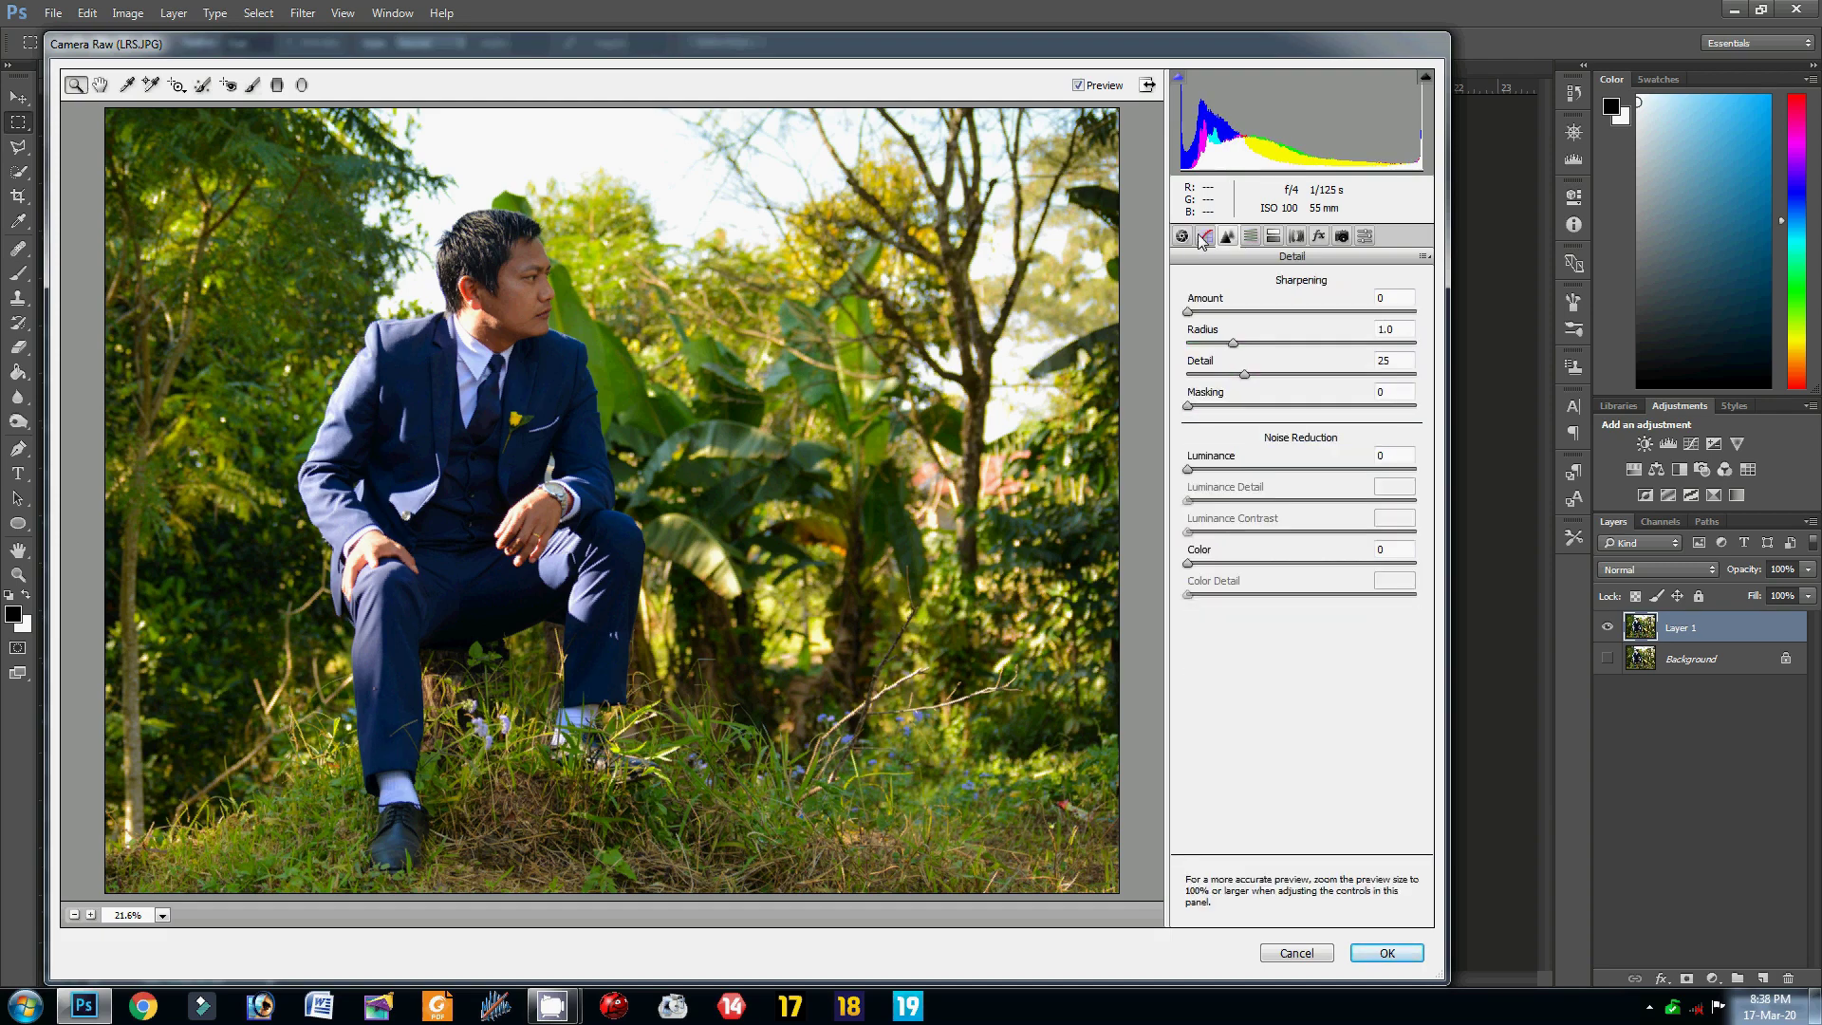
click(1204, 237)
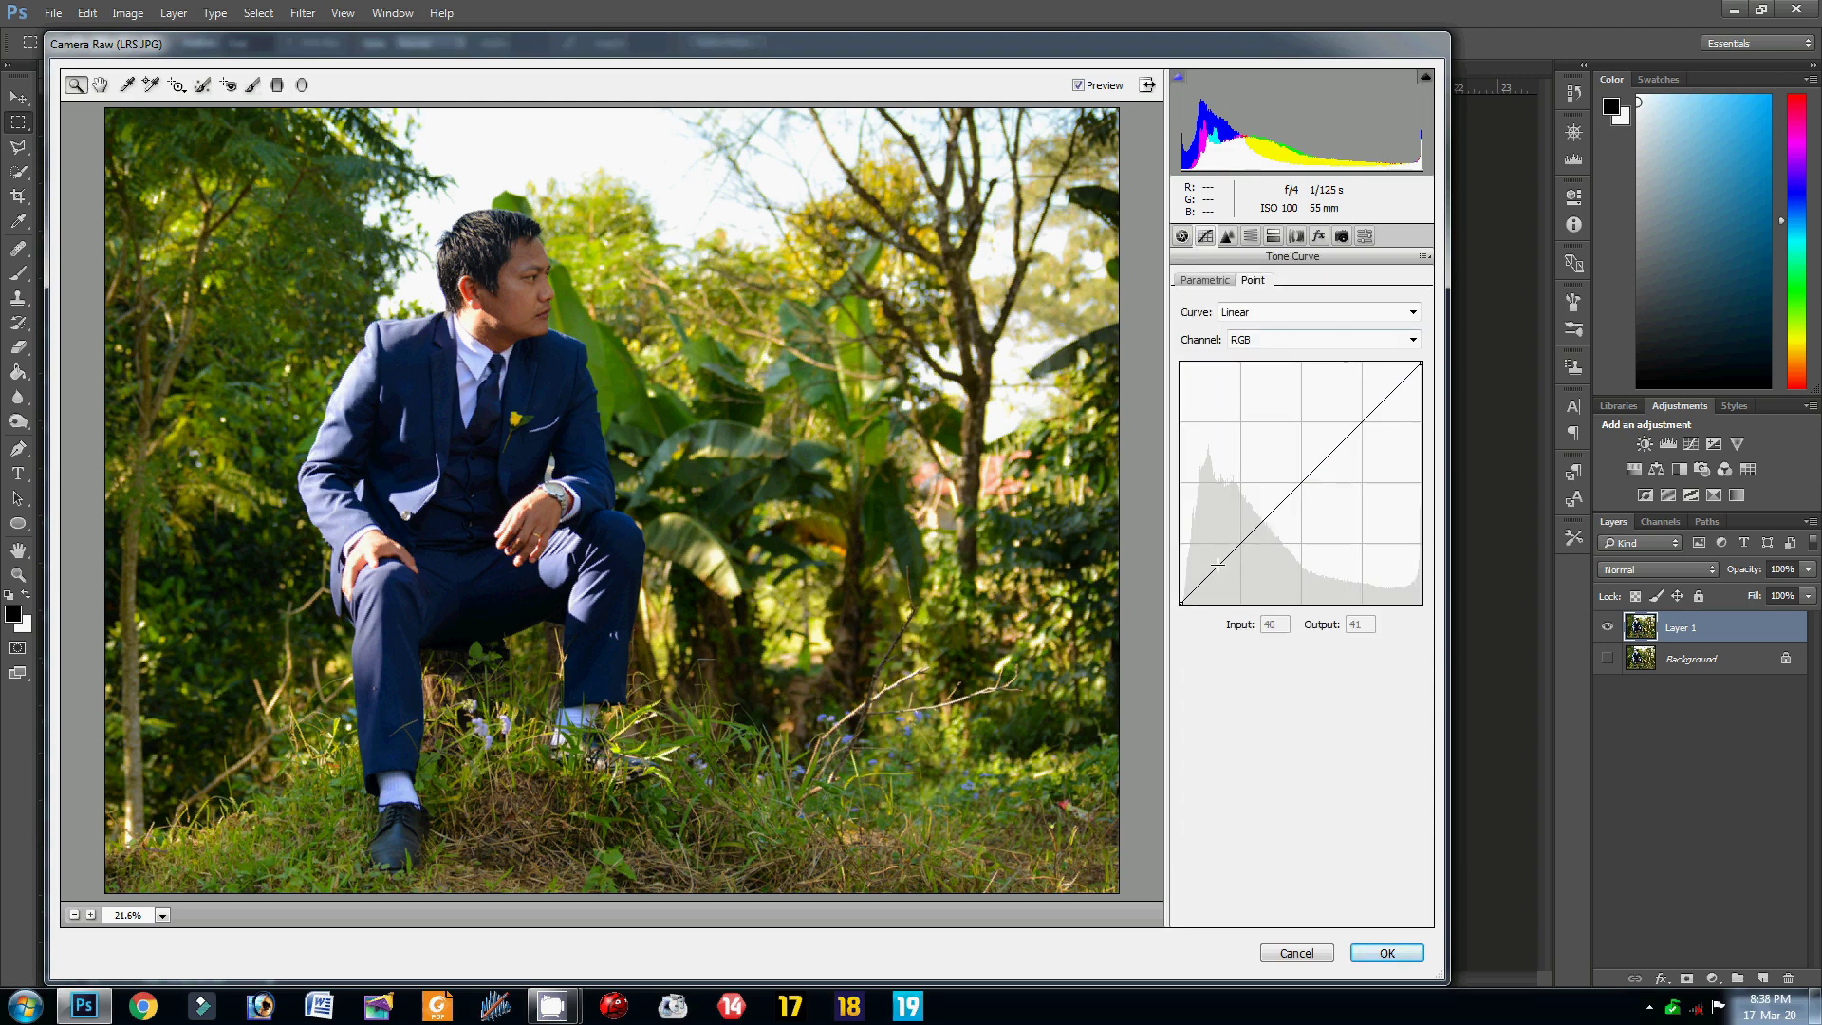
drag(1217, 566, 1211, 564)
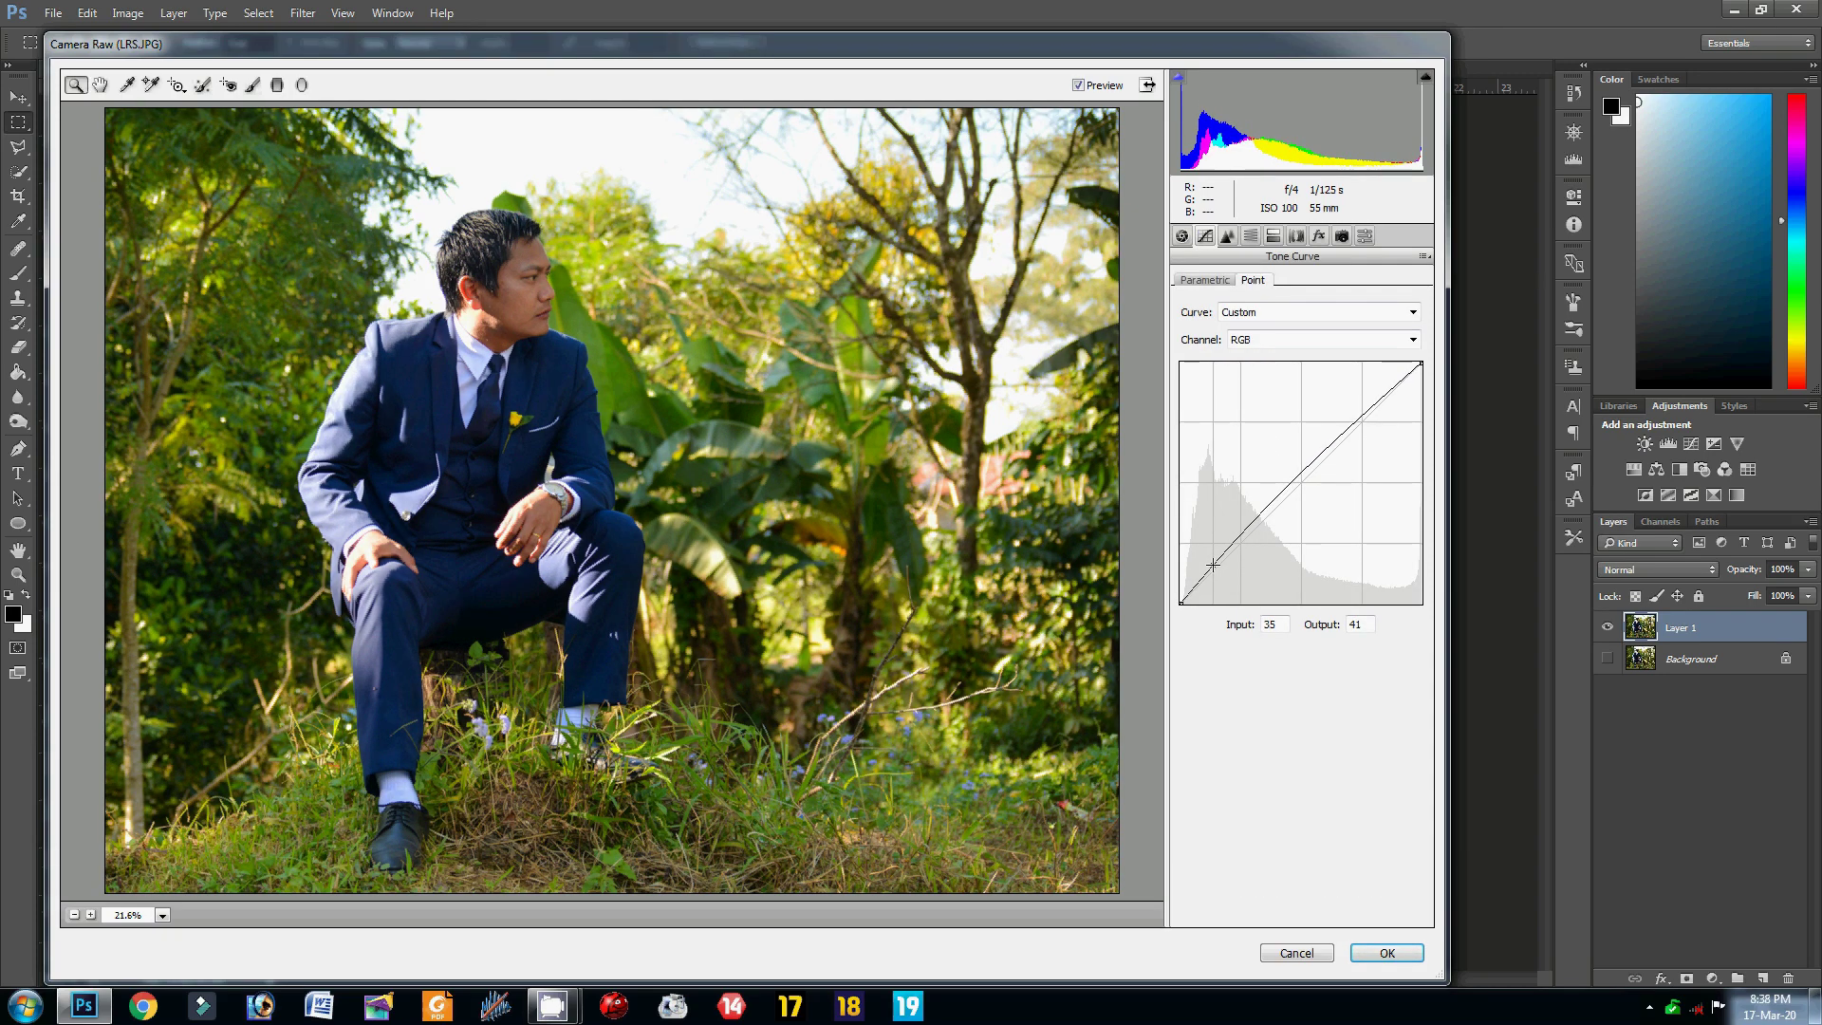
click(1282, 492)
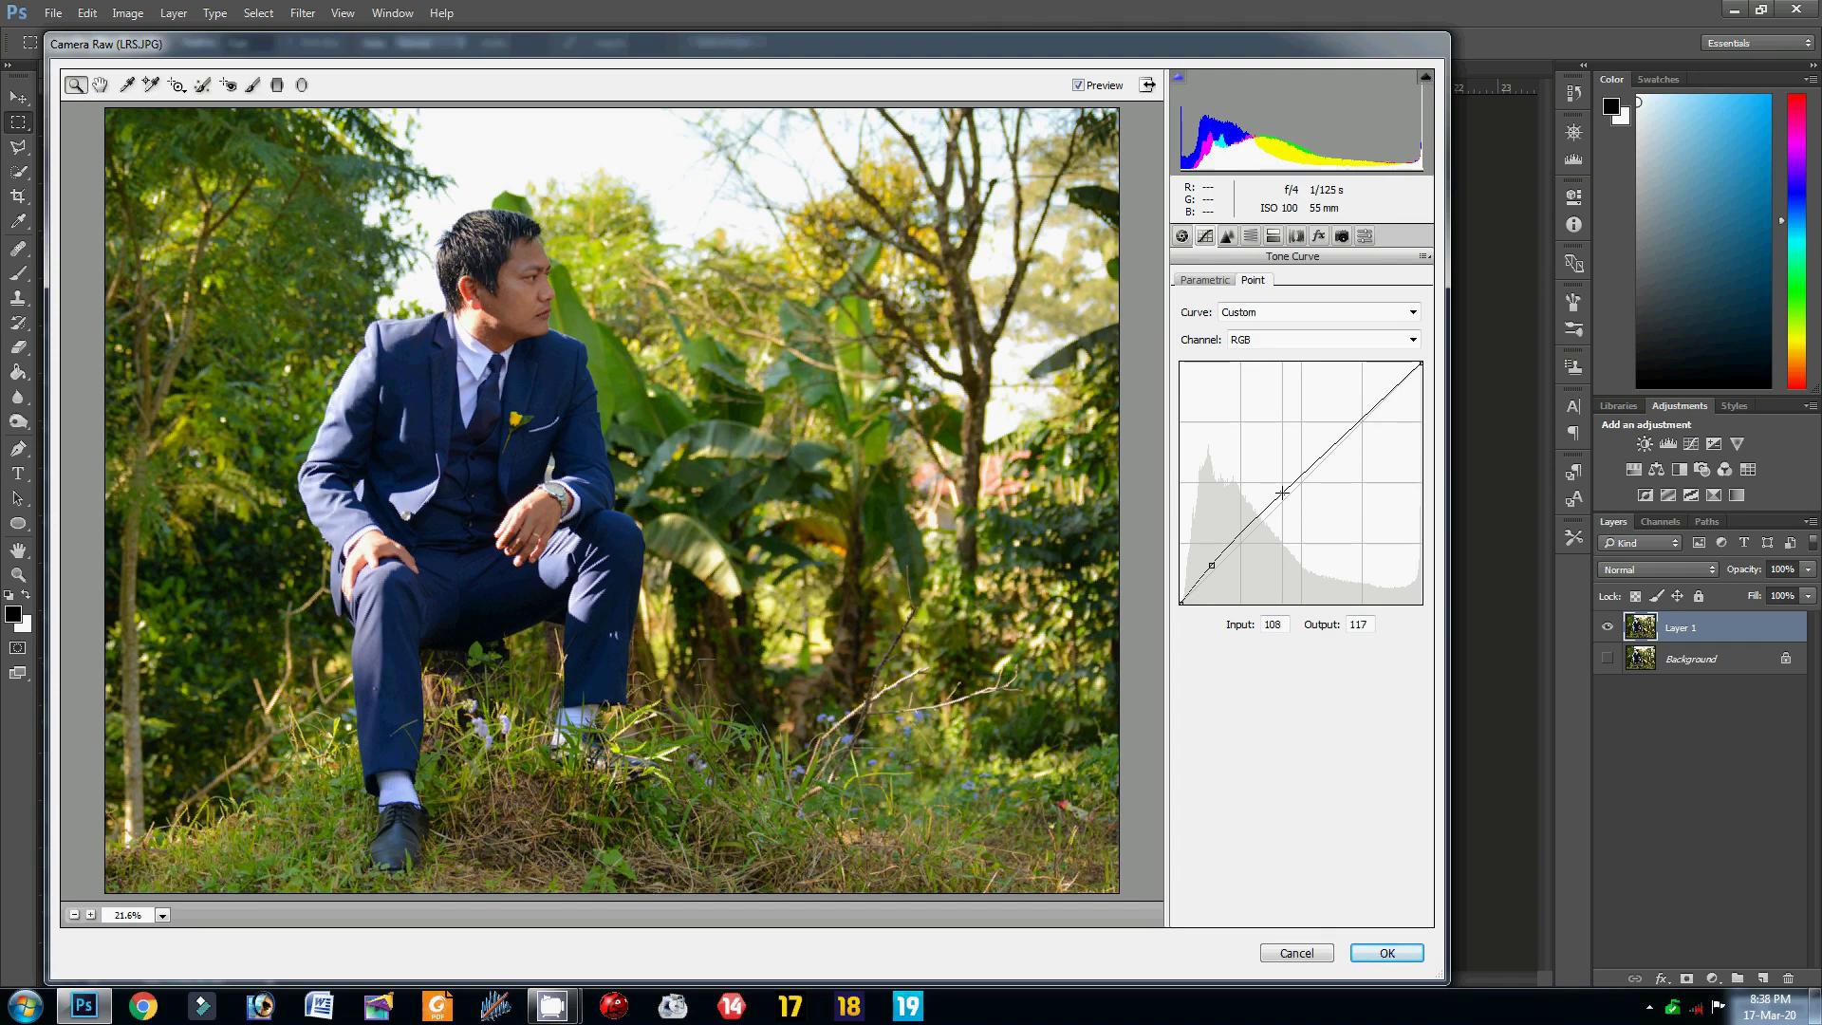
click(1184, 598)
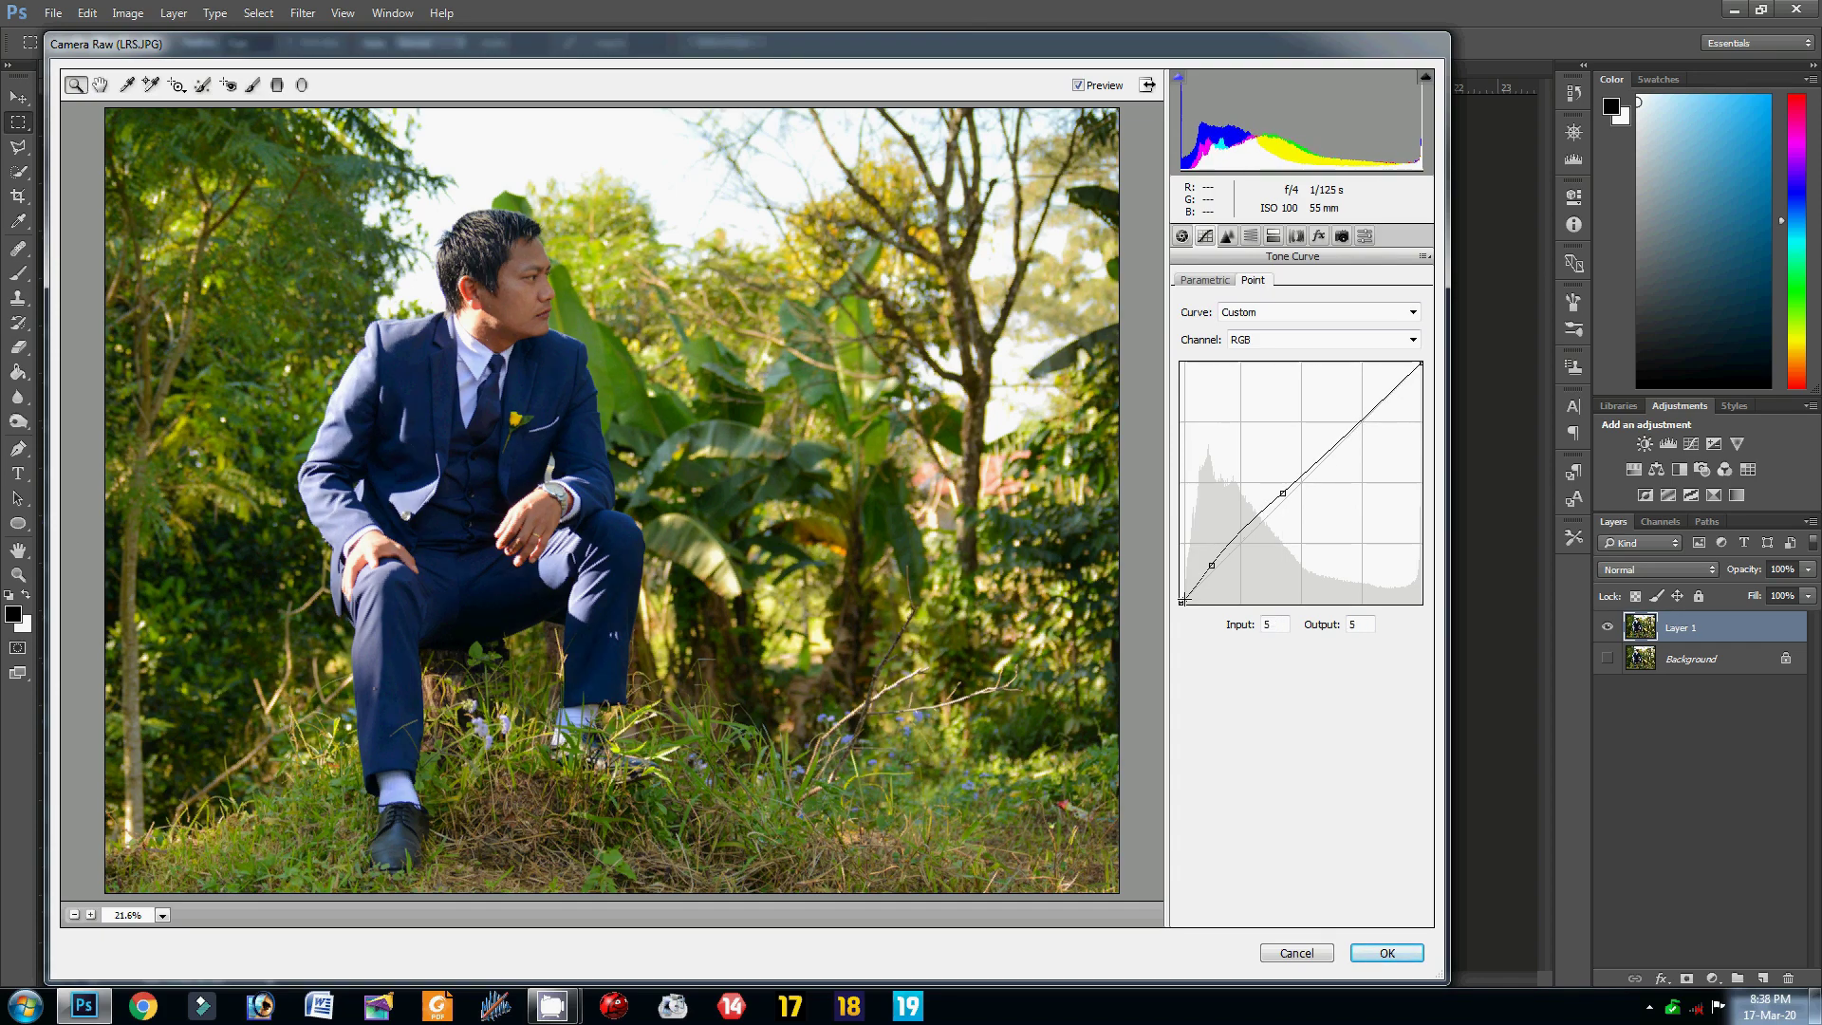
drag(1183, 600, 1191, 587)
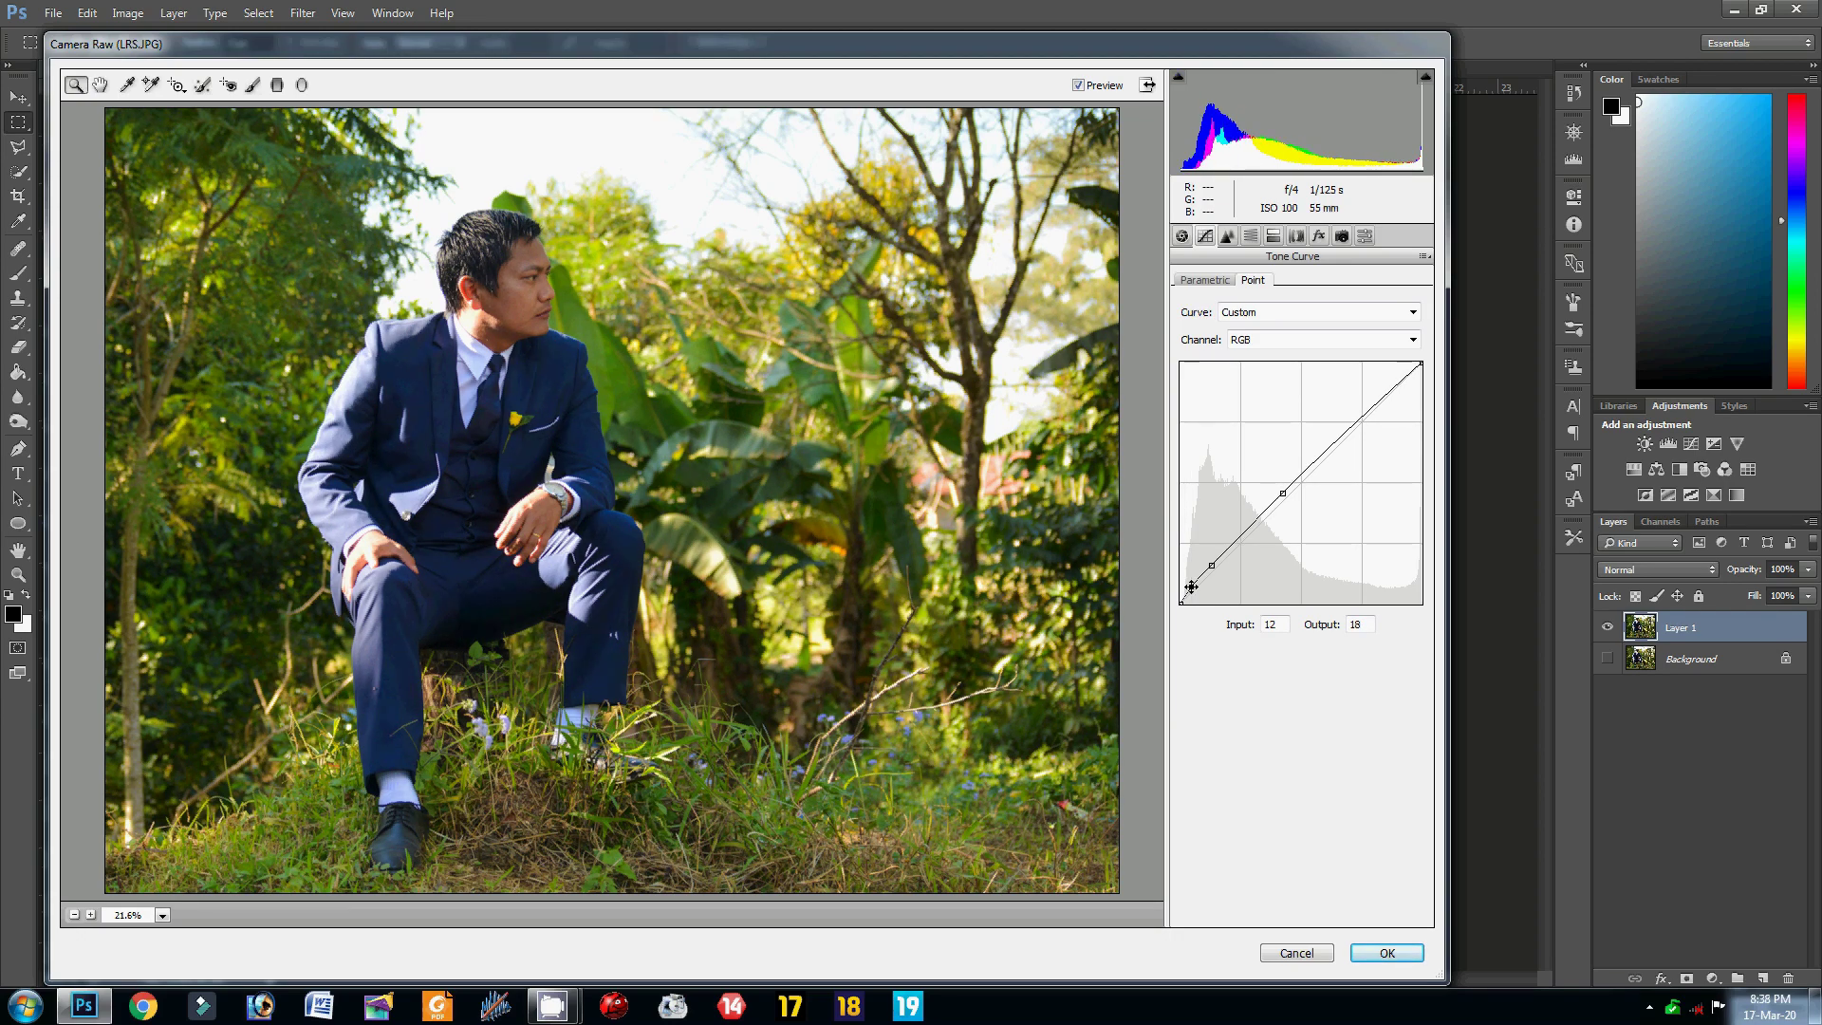
Step: Set the luminance noise reduction to 22 in the Camera Raw detail settings
click(1251, 237)
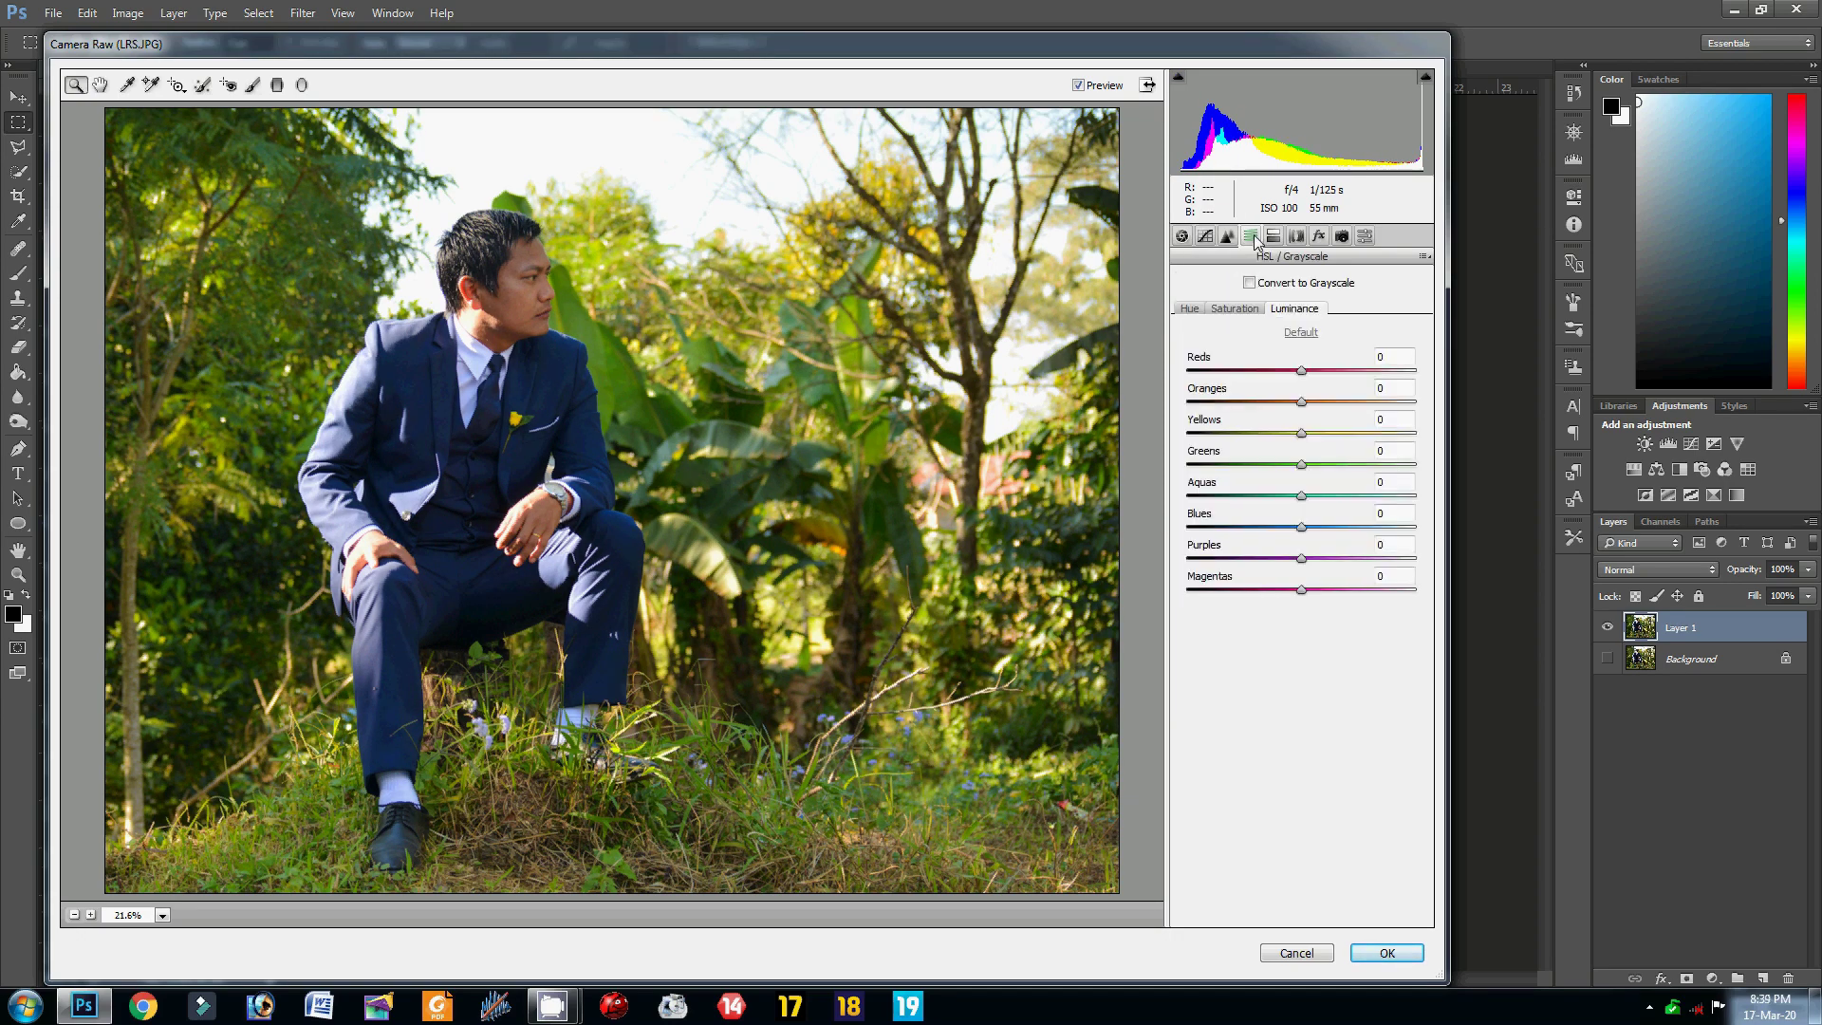
click(1273, 238)
click(1250, 236)
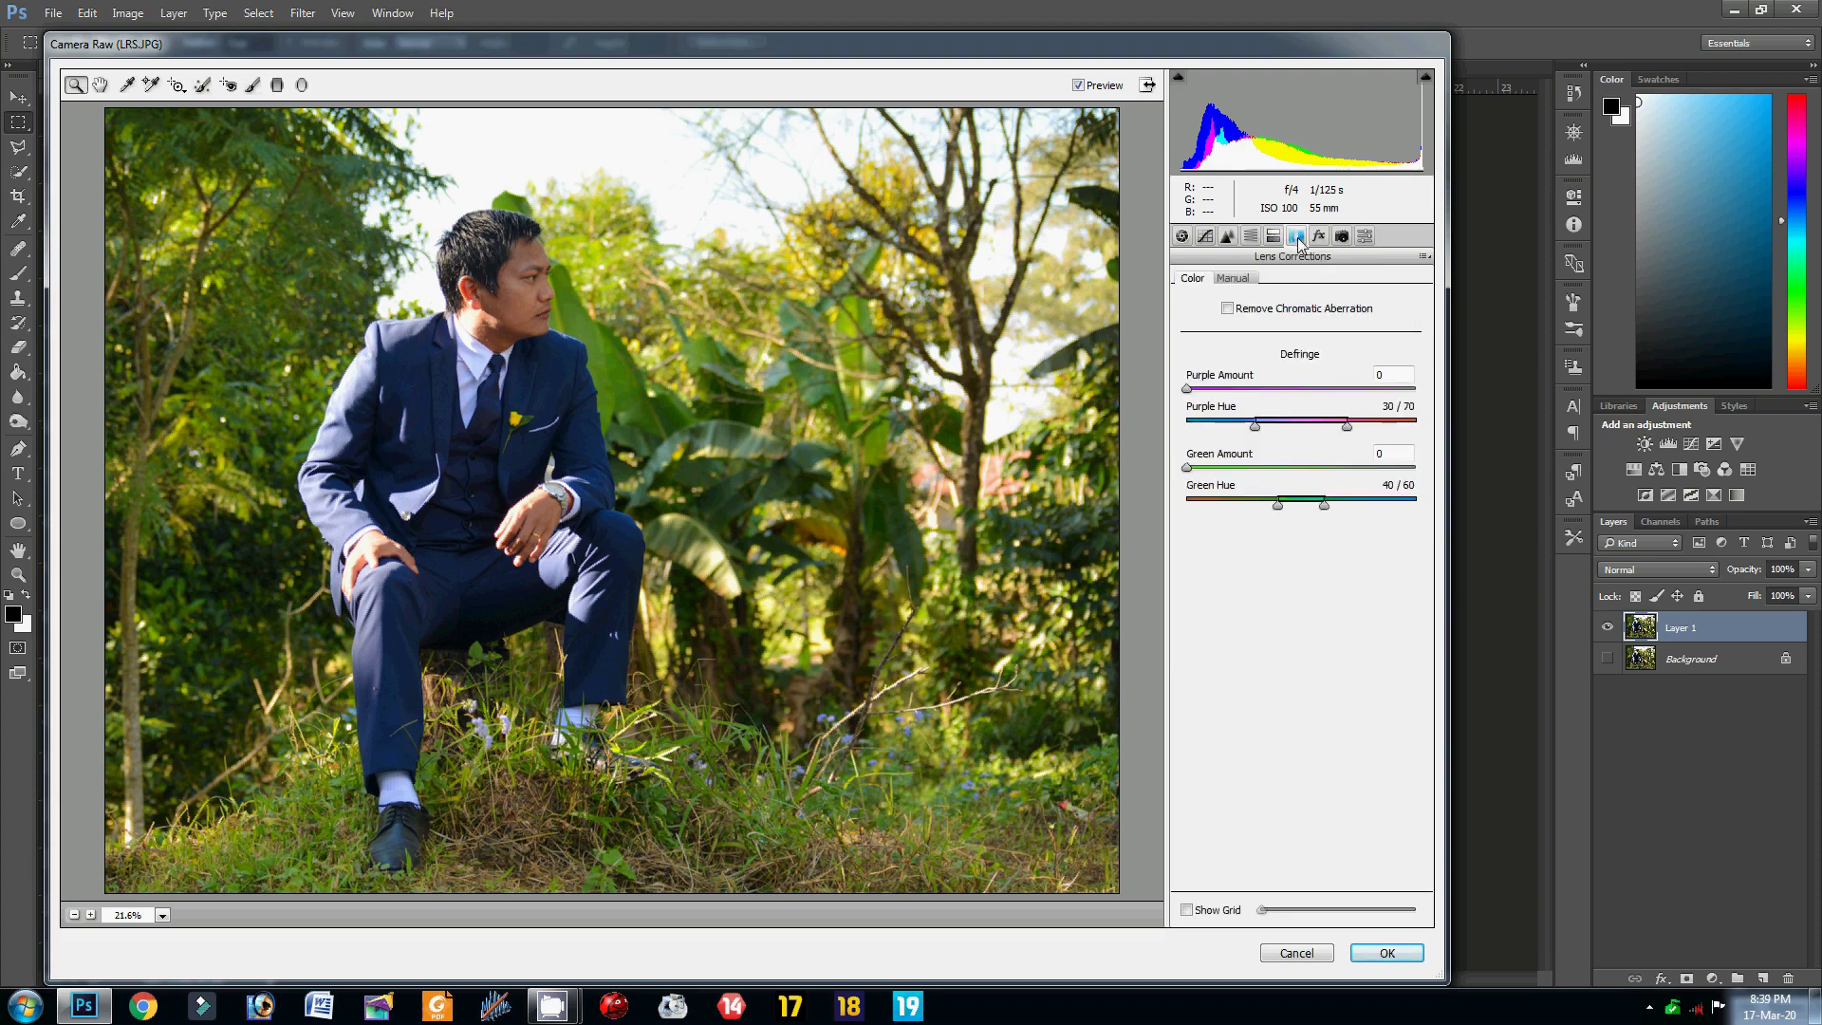
click(1226, 236)
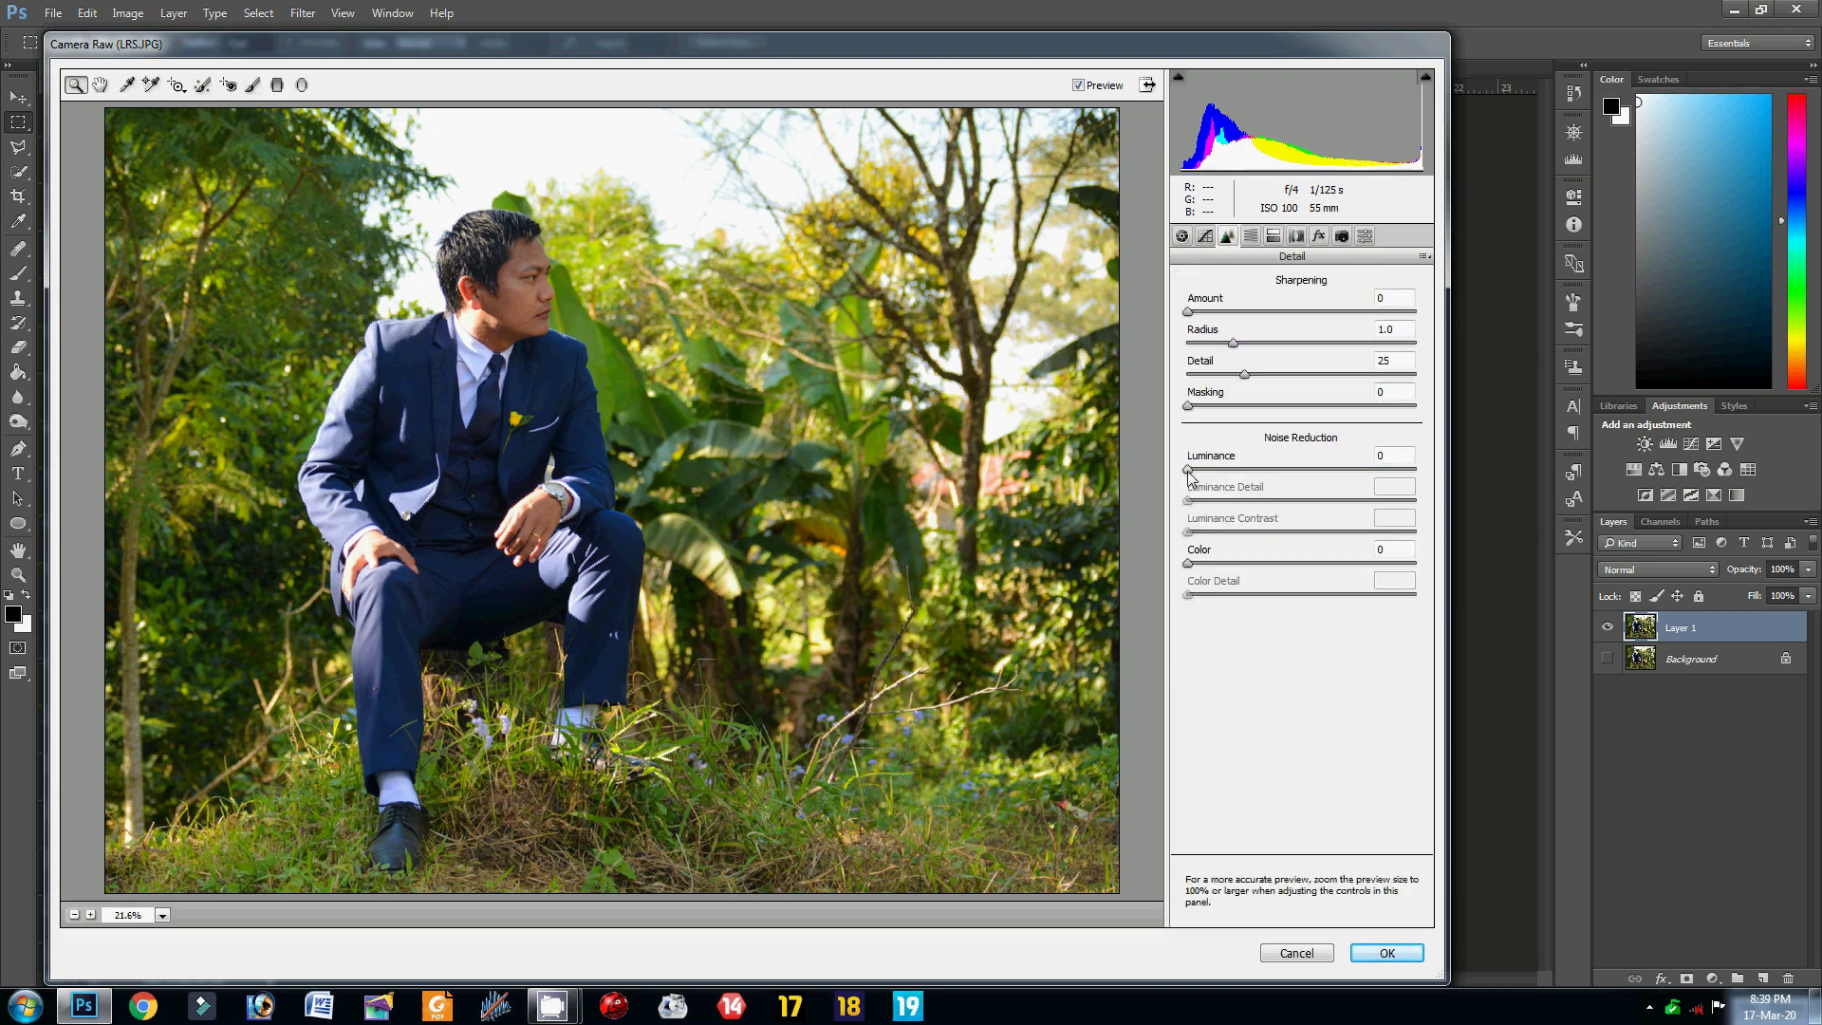
drag(1188, 470, 1238, 477)
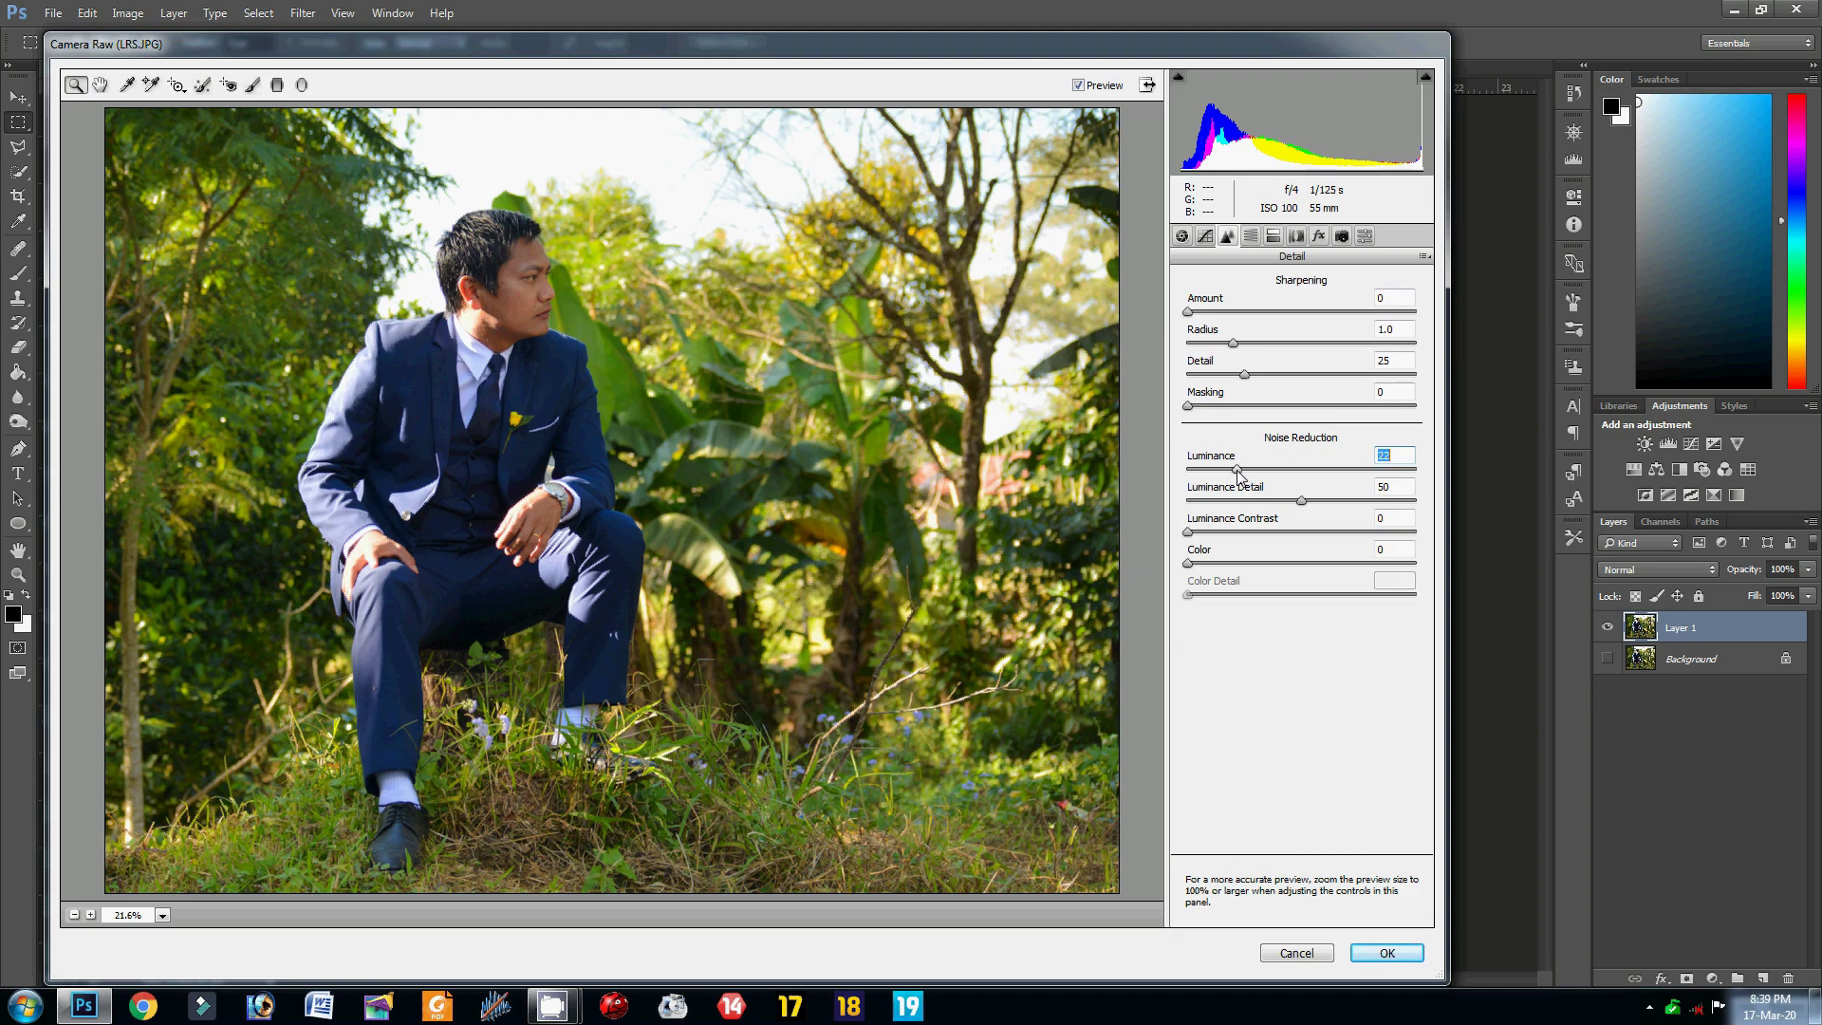
Step: Add a Highlight Priority post-crop vignette with an amount of -50 and apply the Camera Raw adjustments
click(1318, 236)
drag(1303, 486, 1245, 481)
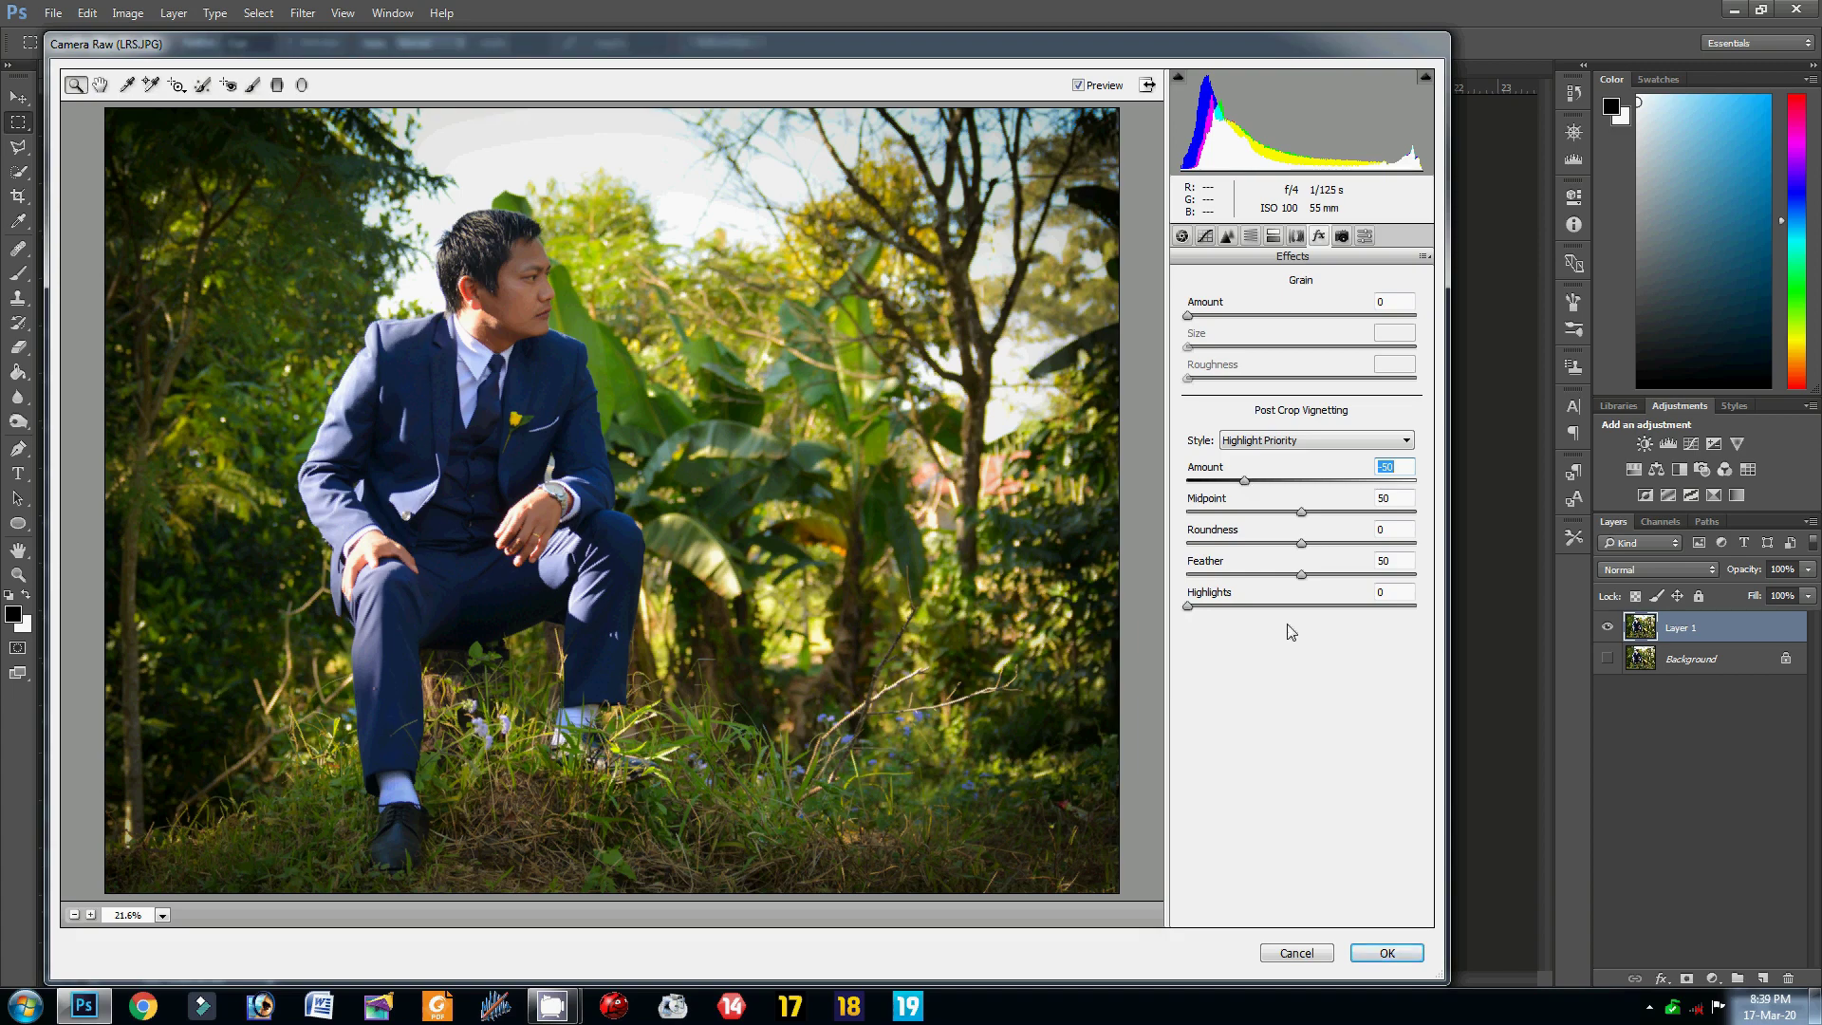
click(1386, 952)
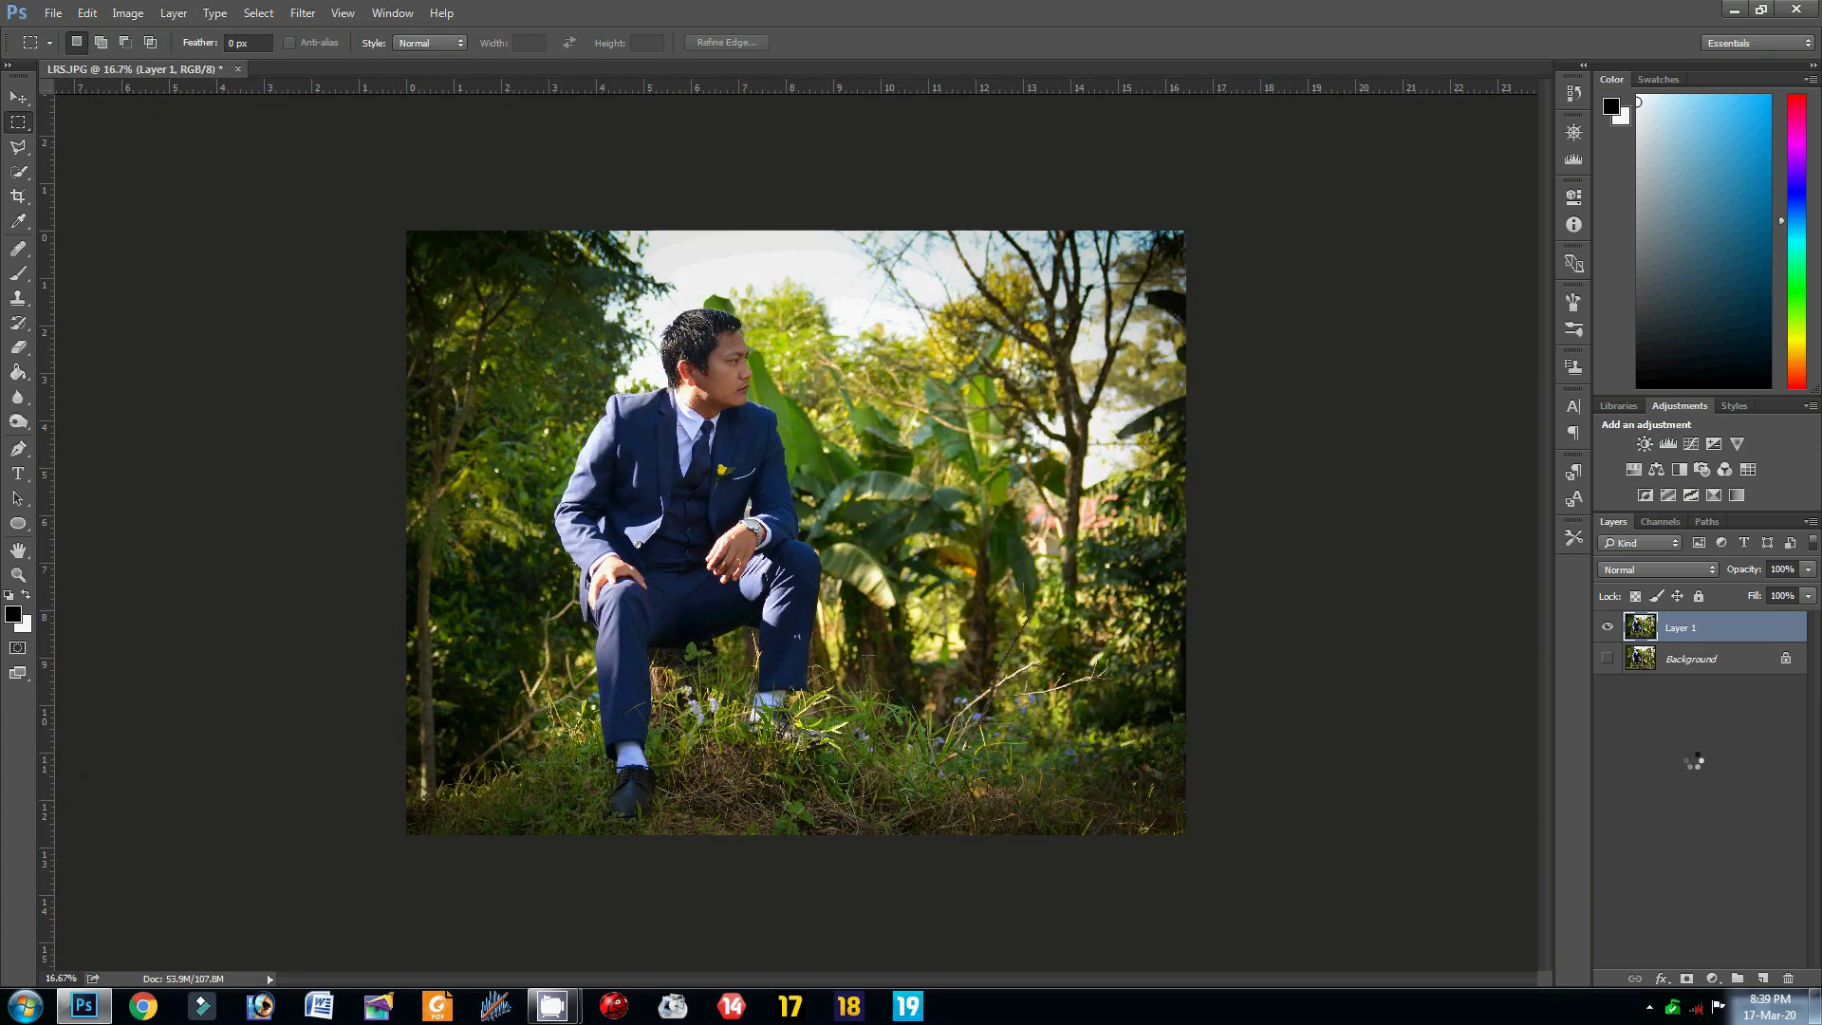
Step: Compare the filtered layer with the original photo by toggling layer visibility, leaving Background hidden
click(1608, 658)
click(1608, 634)
click(1607, 628)
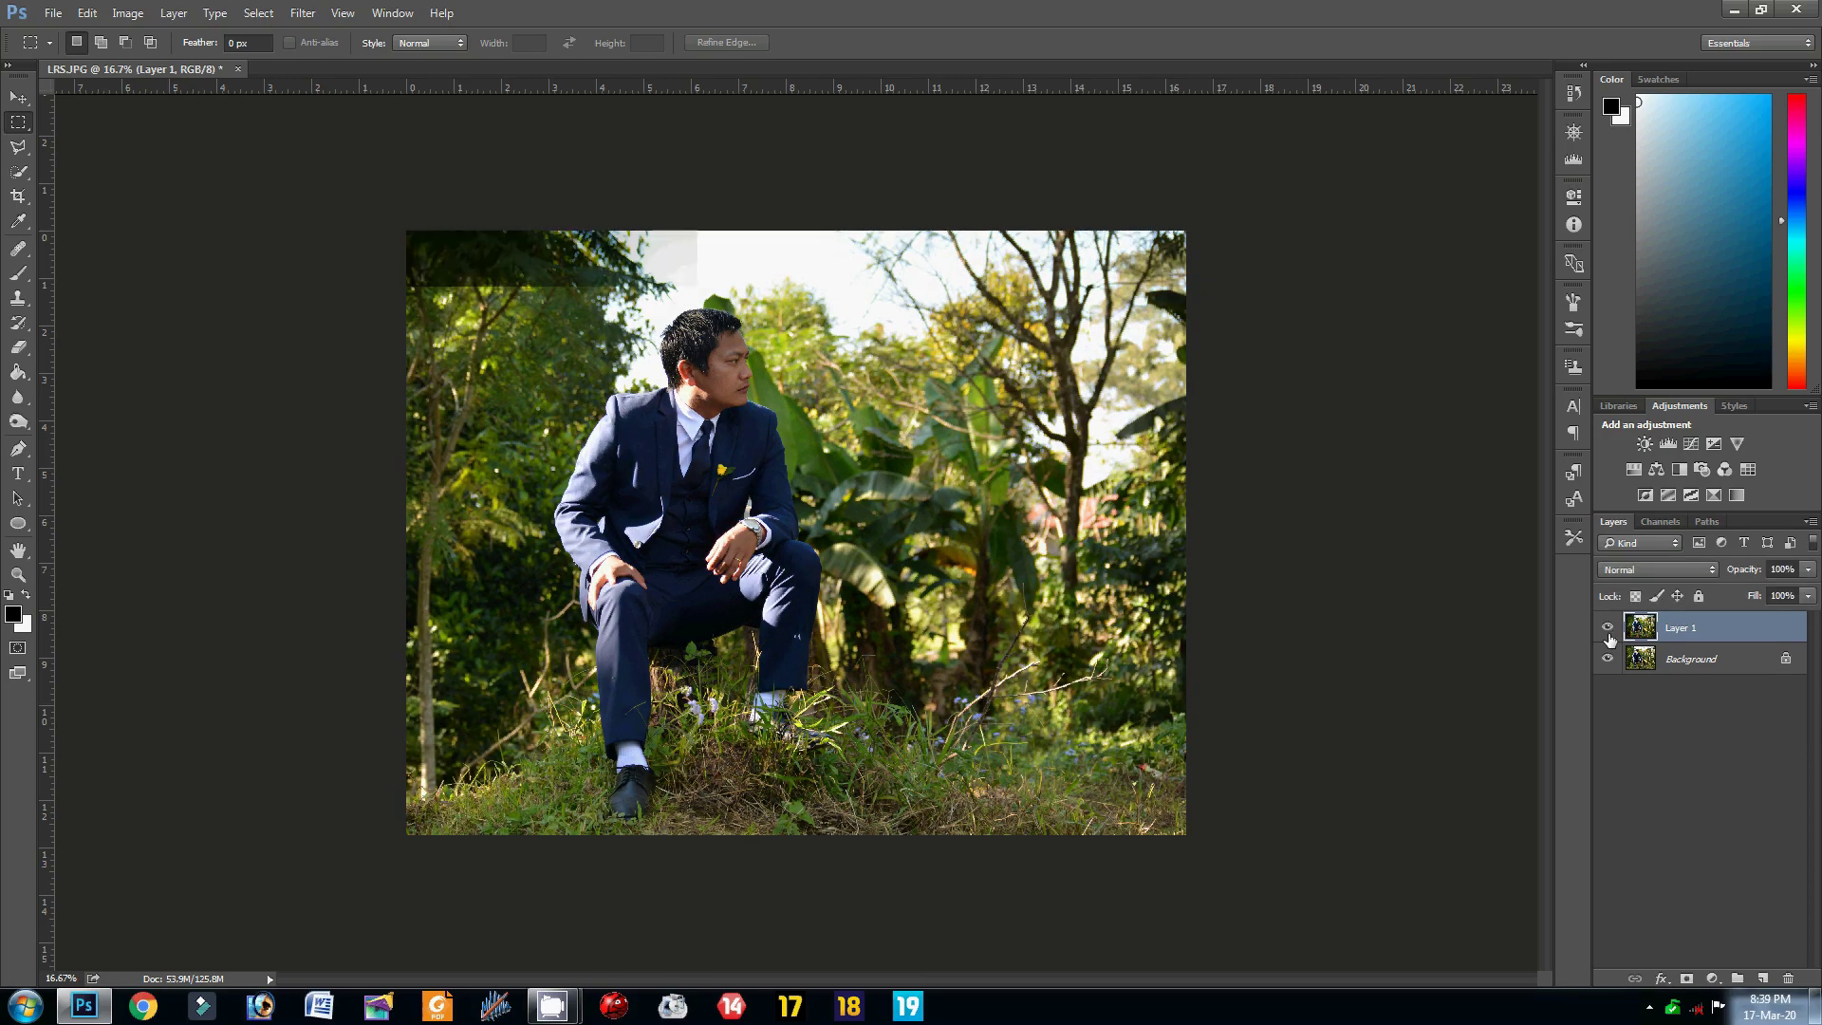
click(1607, 659)
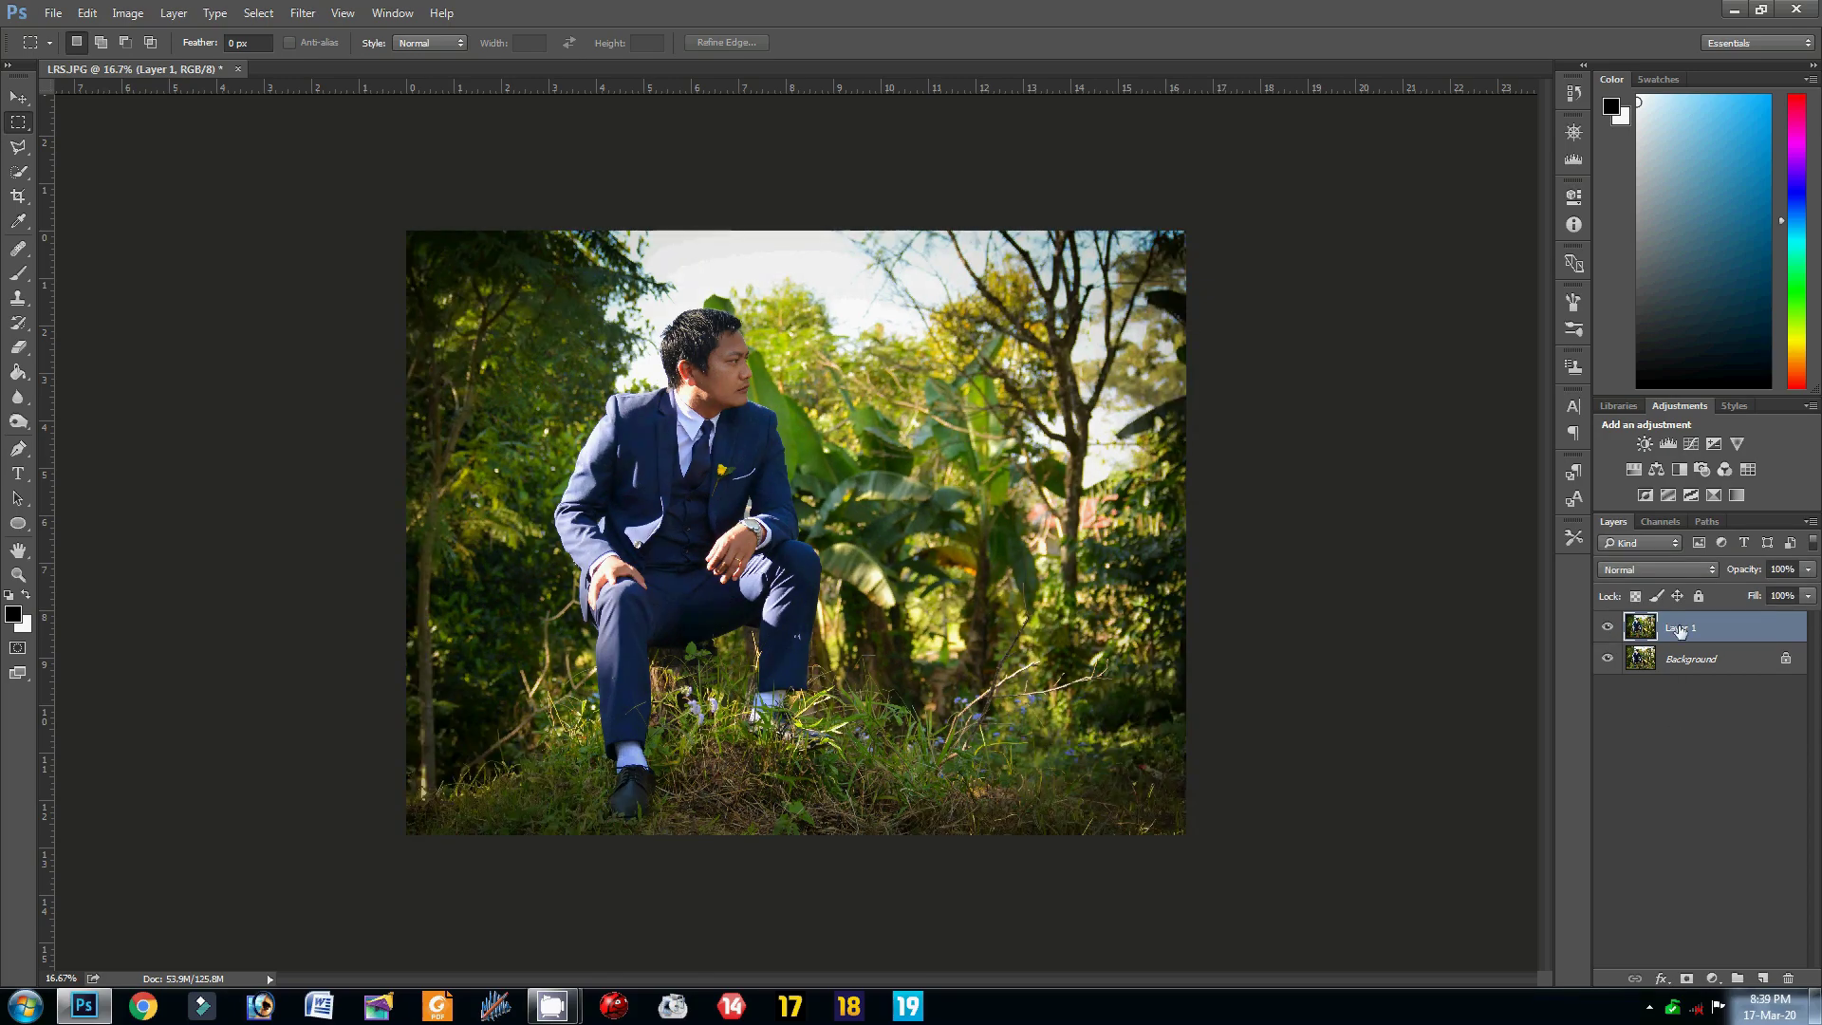
Step: Add a Channel Mixer adjustment layer with Green +46% and Blue -83% in the Red output channel
click(1712, 978)
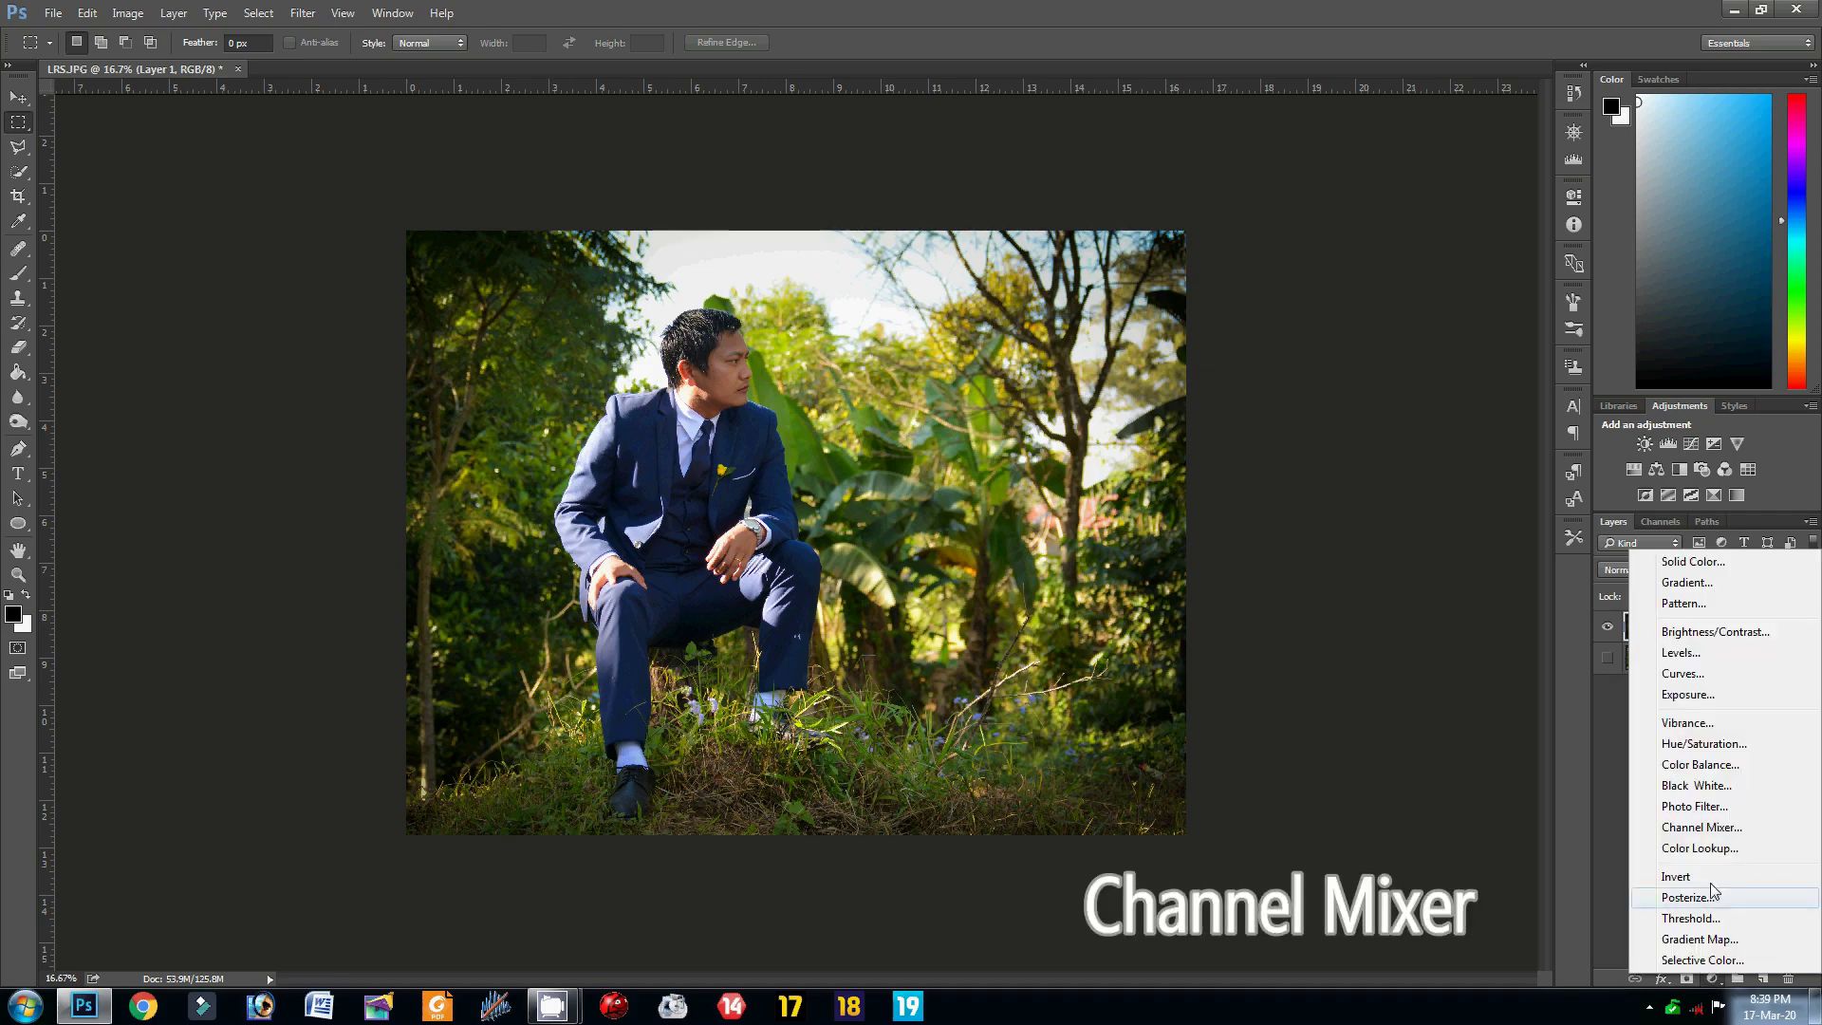
click(1702, 827)
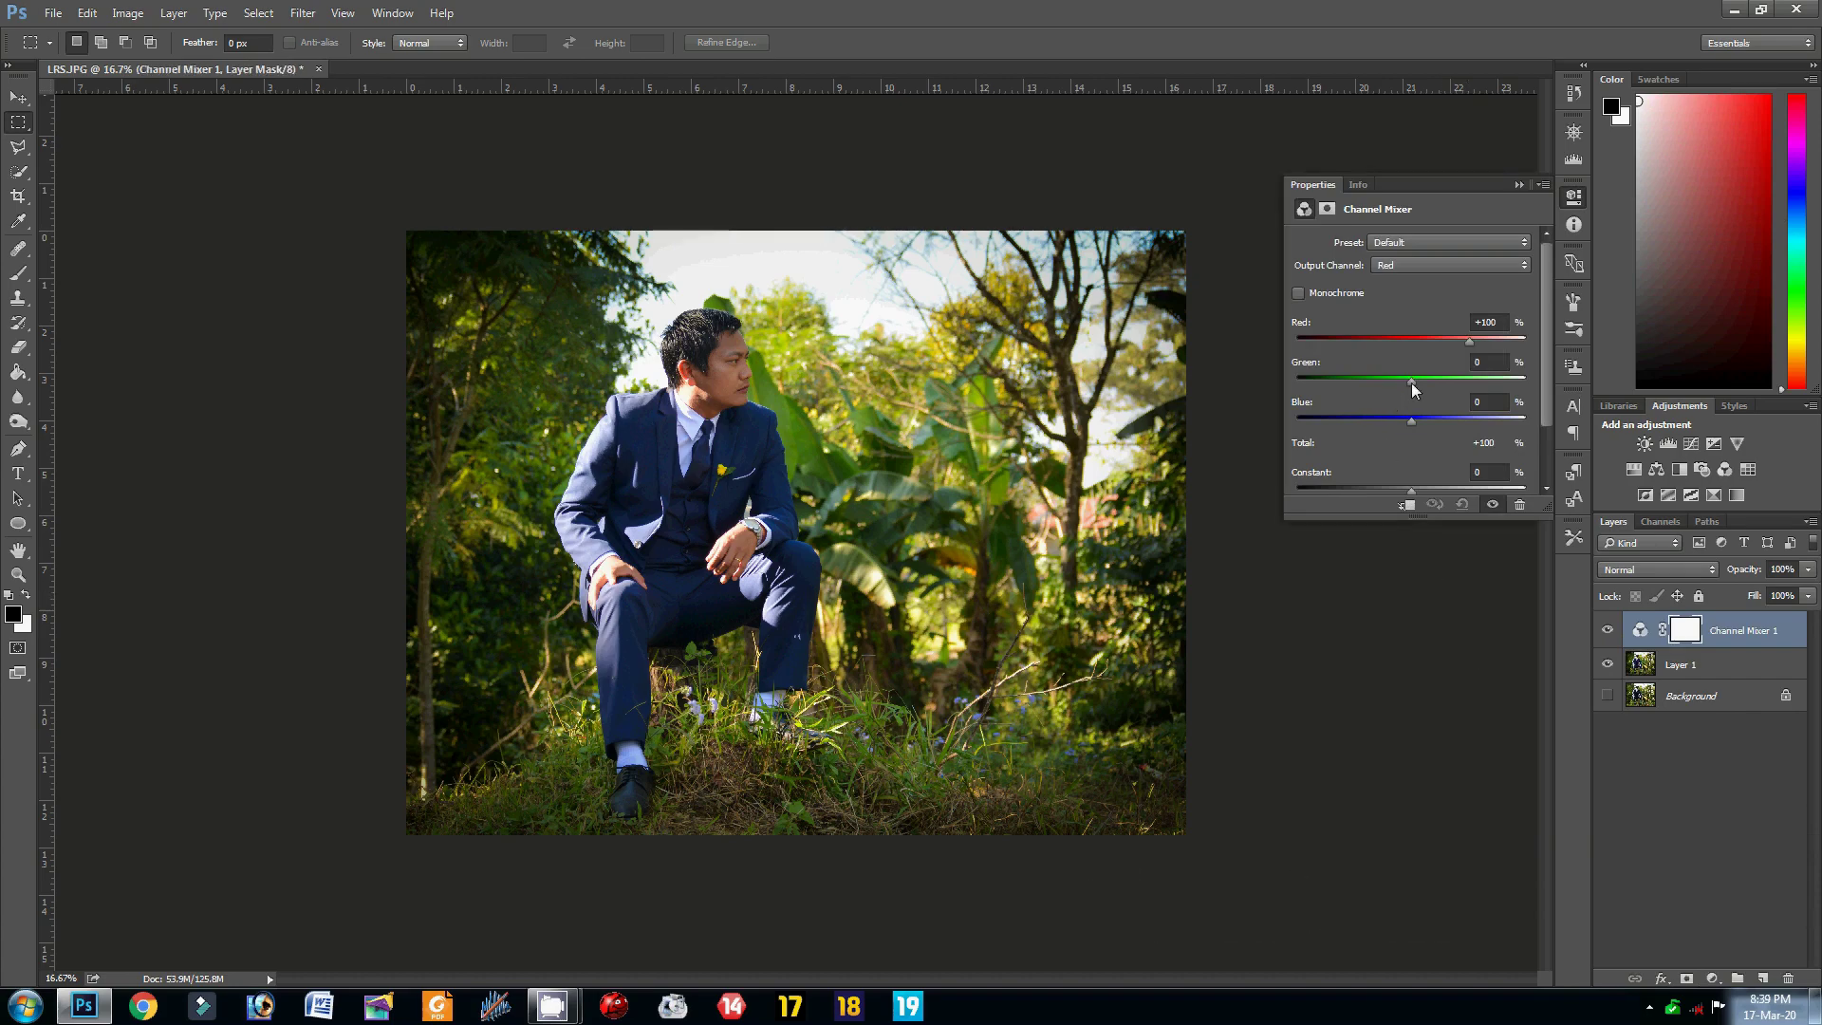
drag(1410, 383, 1364, 424)
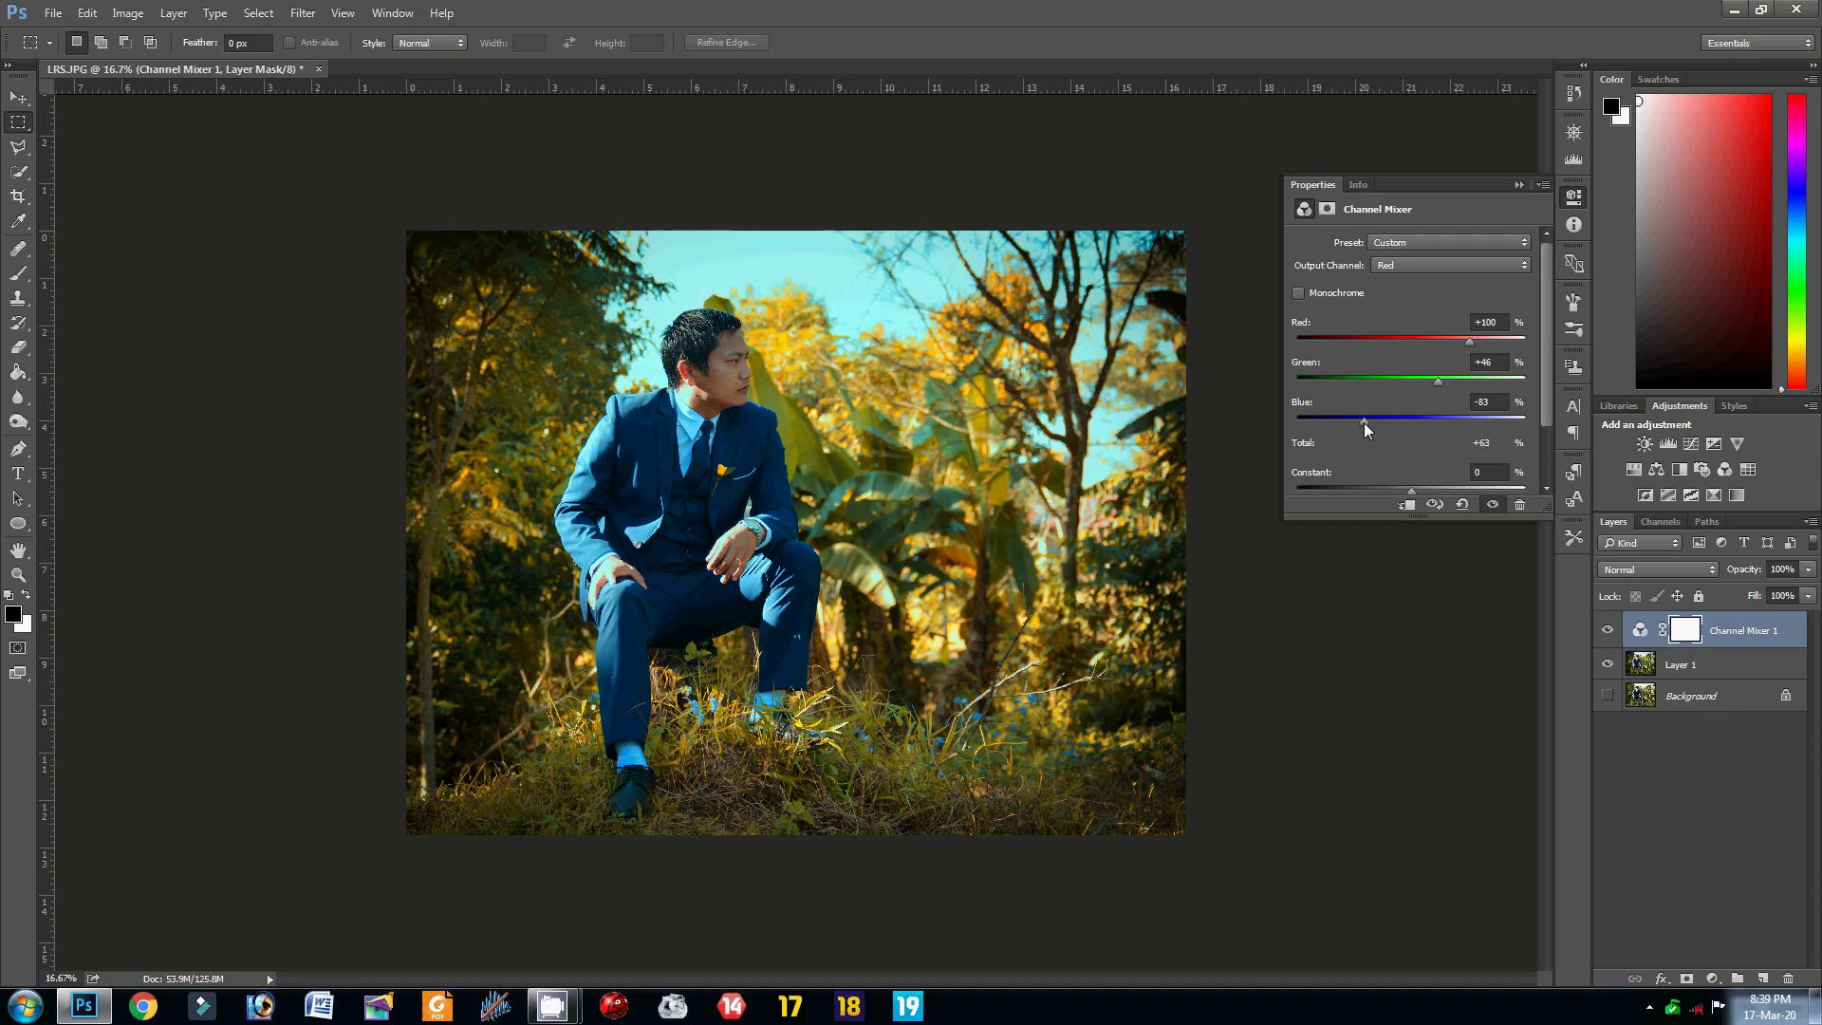
click(1518, 184)
Step: Add a Selective Color adjustment layer and set the Reds to Cyan -3% and Magenta +9%
click(1712, 978)
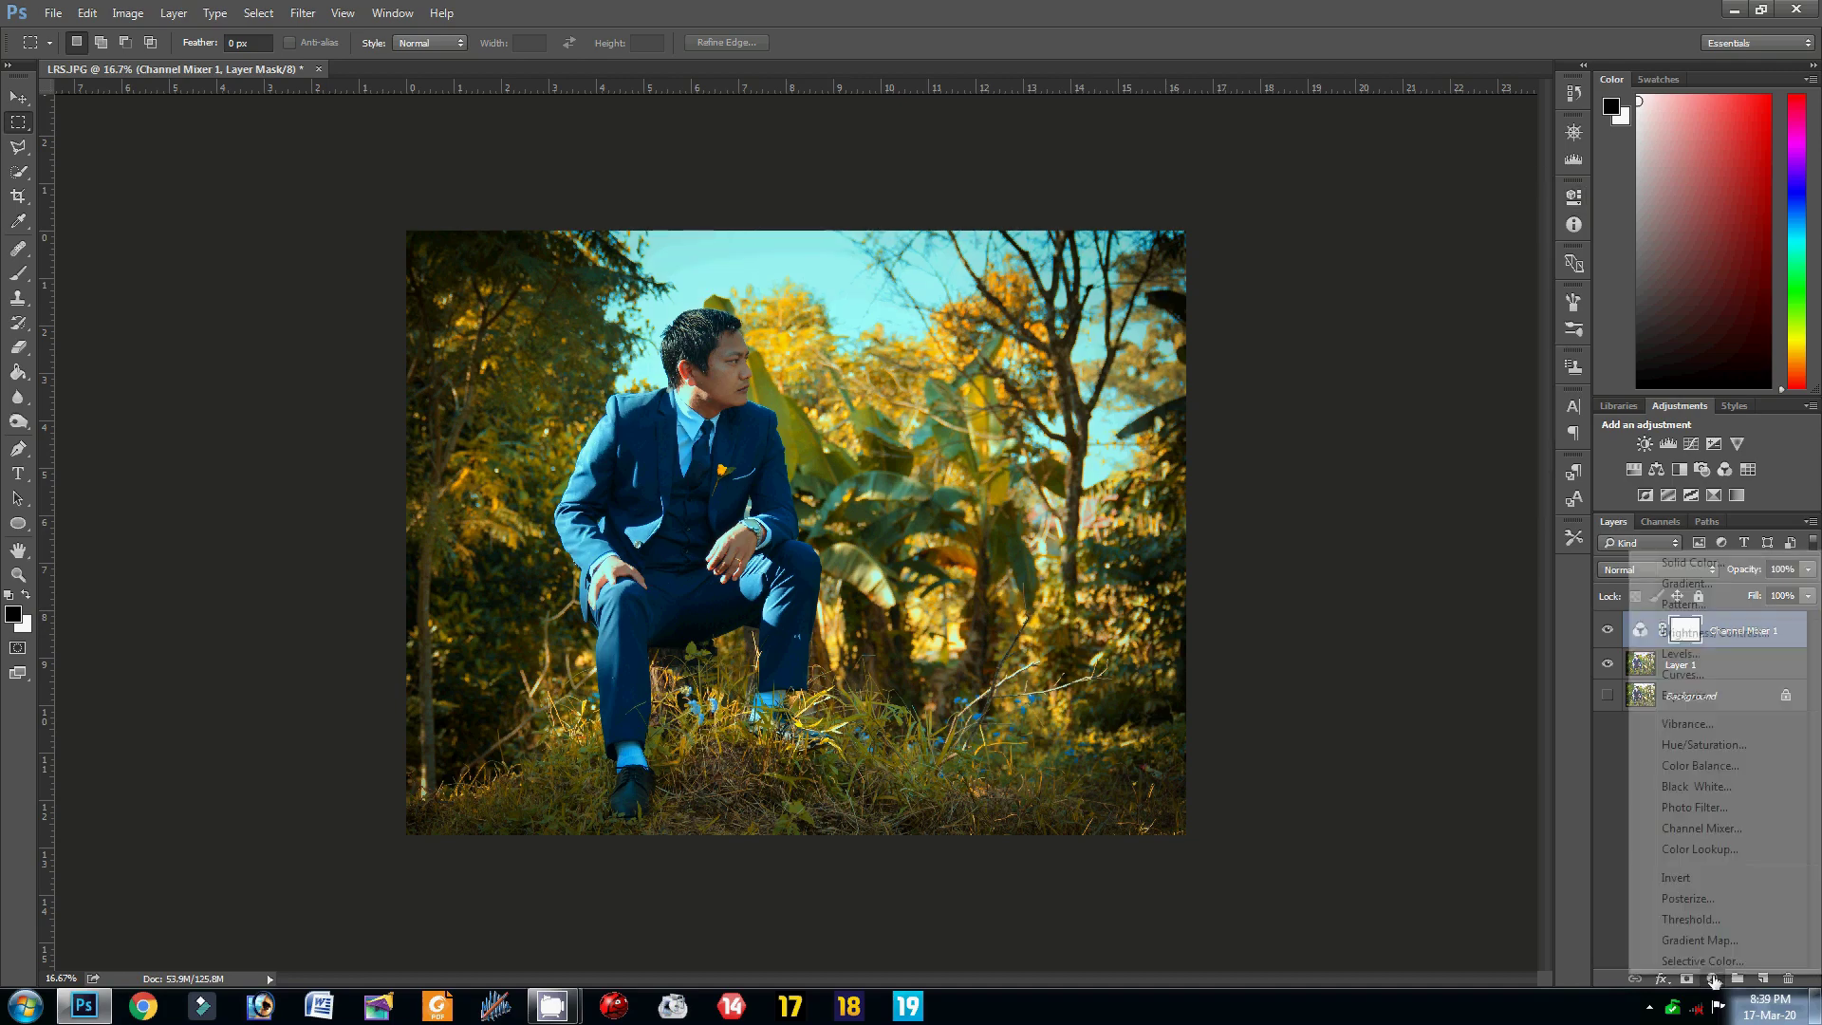
click(1701, 961)
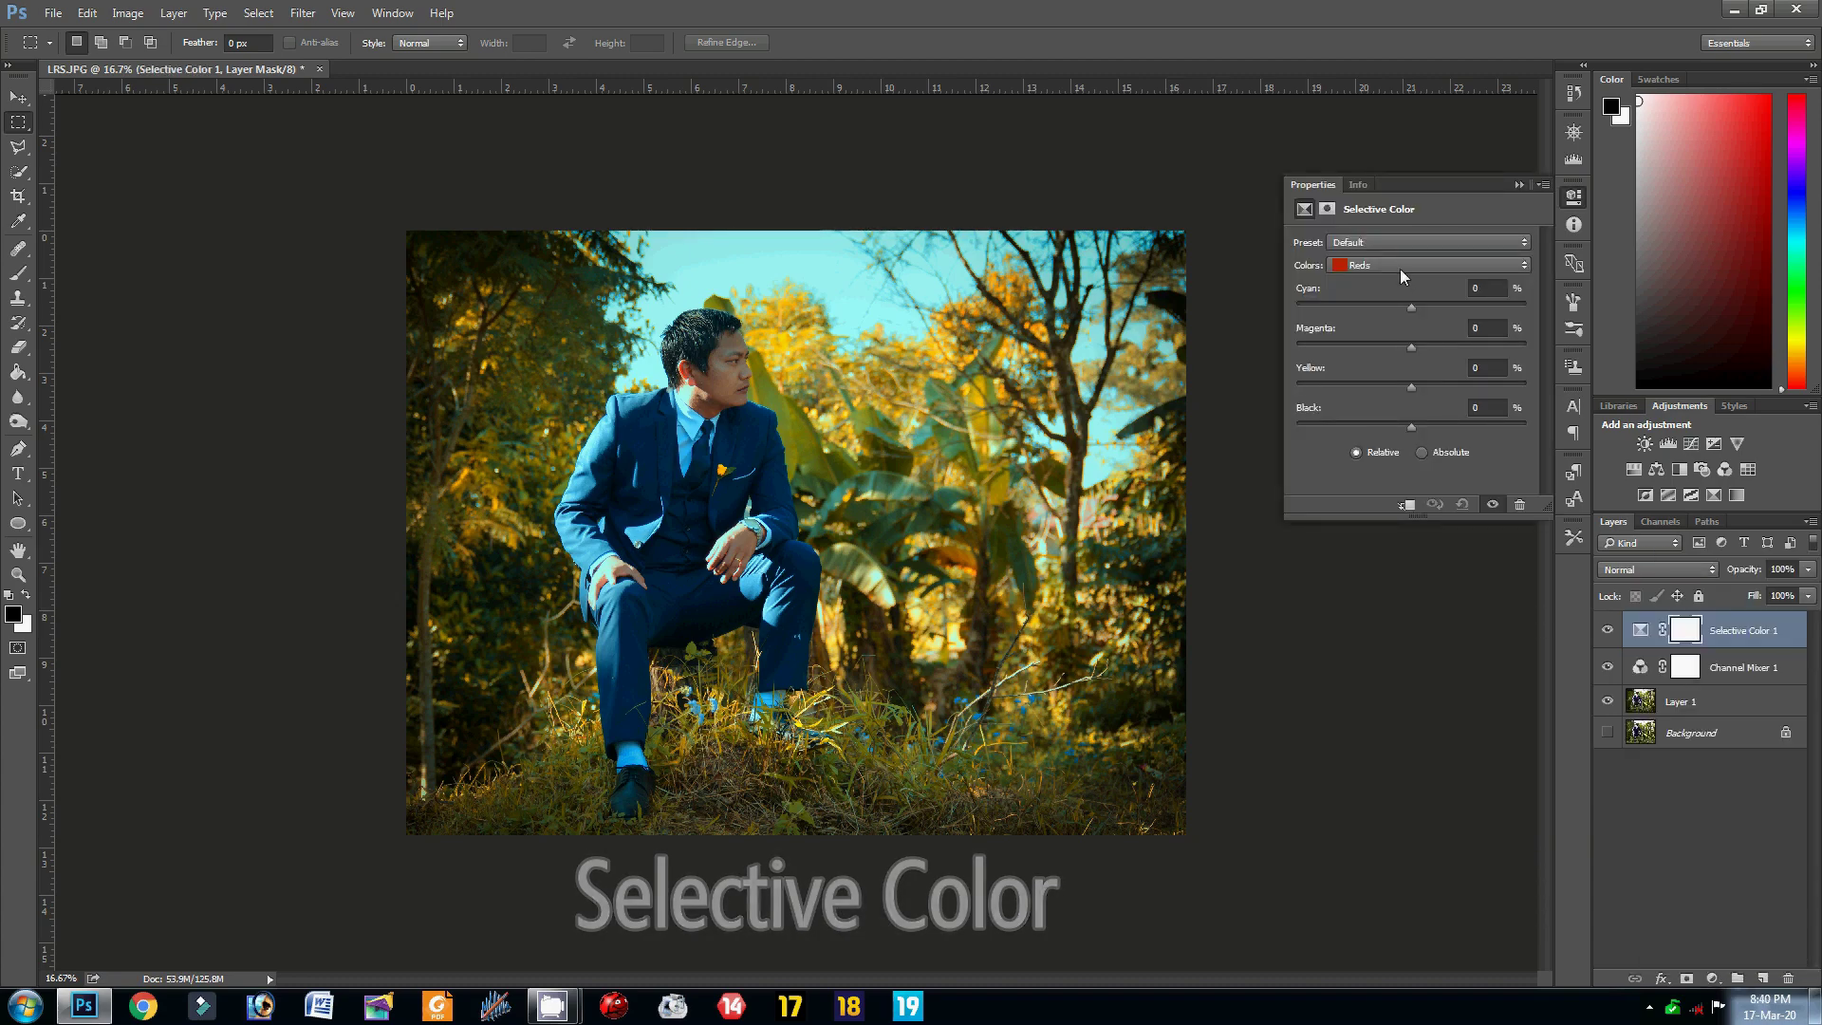
mouse_move(1413, 307)
mouse_down()
mouse_move(1497, 303)
mouse_move(1302, 320)
mouse_move(1408, 309)
mouse_move(1523, 344)
mouse_move(1372, 345)
mouse_move(1420, 340)
mouse_up()
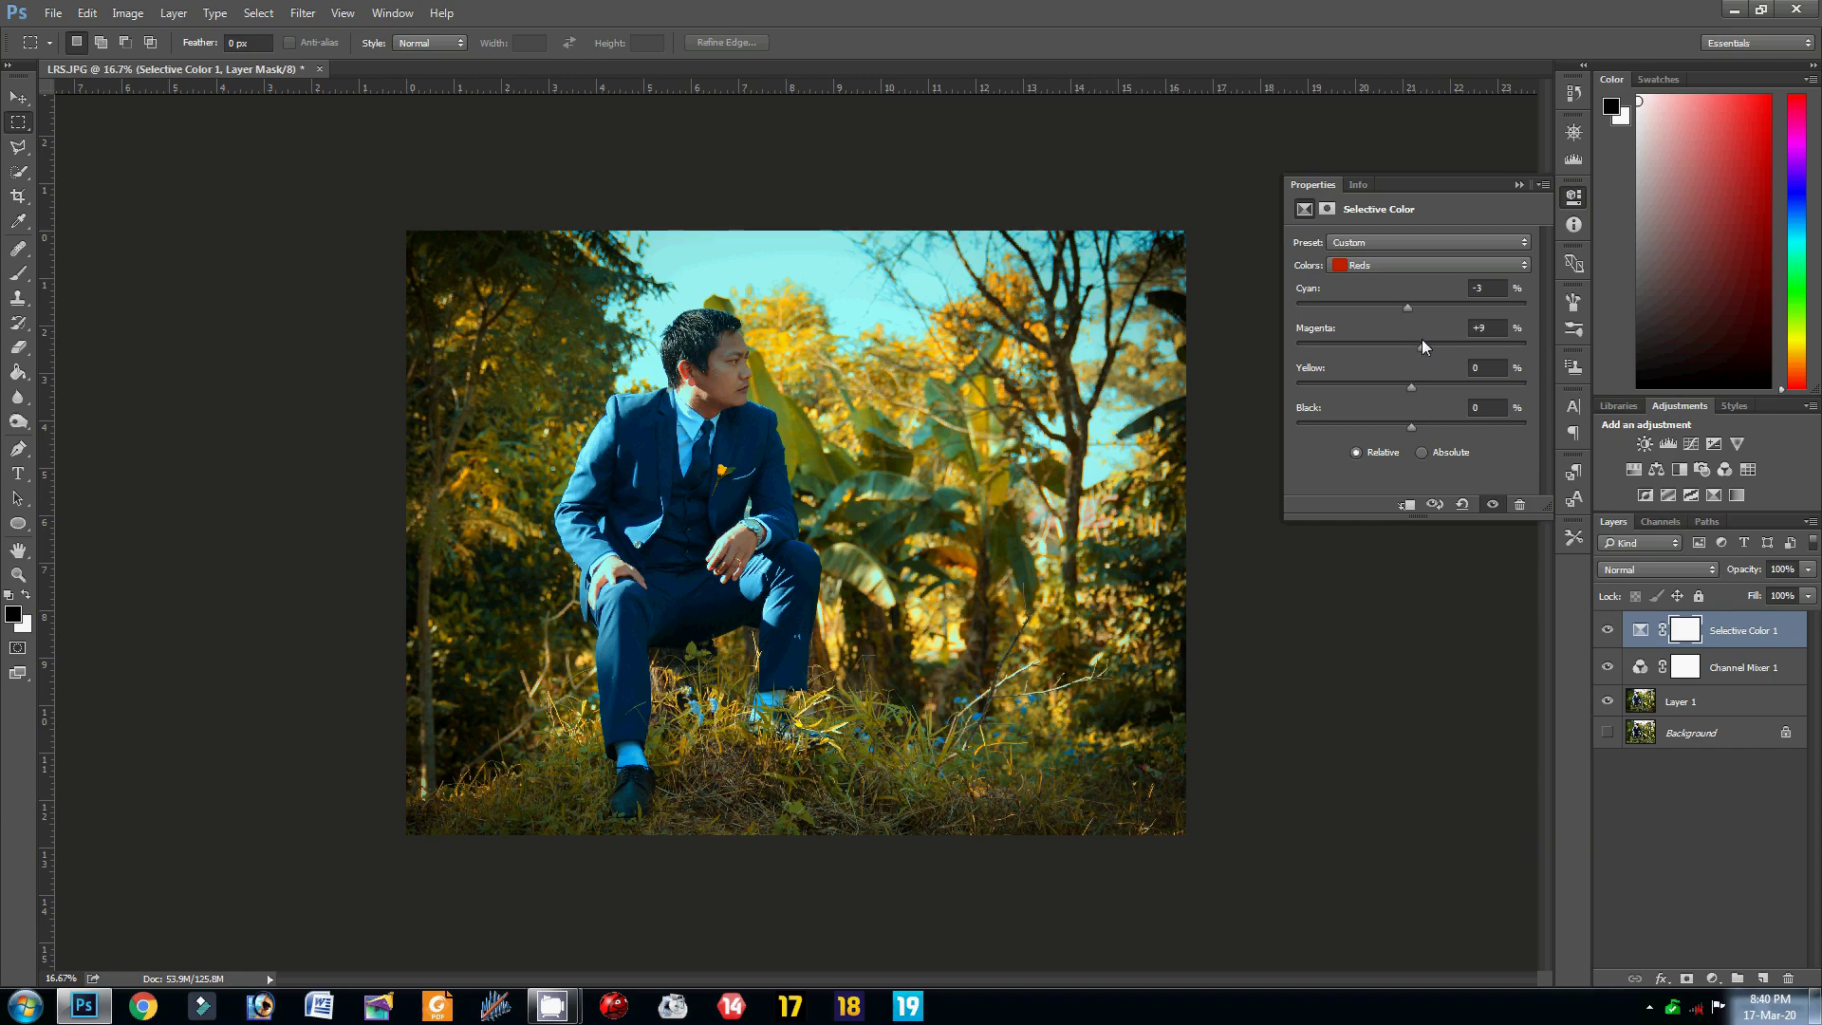
Step: Adjust the Magenta amount of the Yellows in the Selective Color adjustment
click(1387, 266)
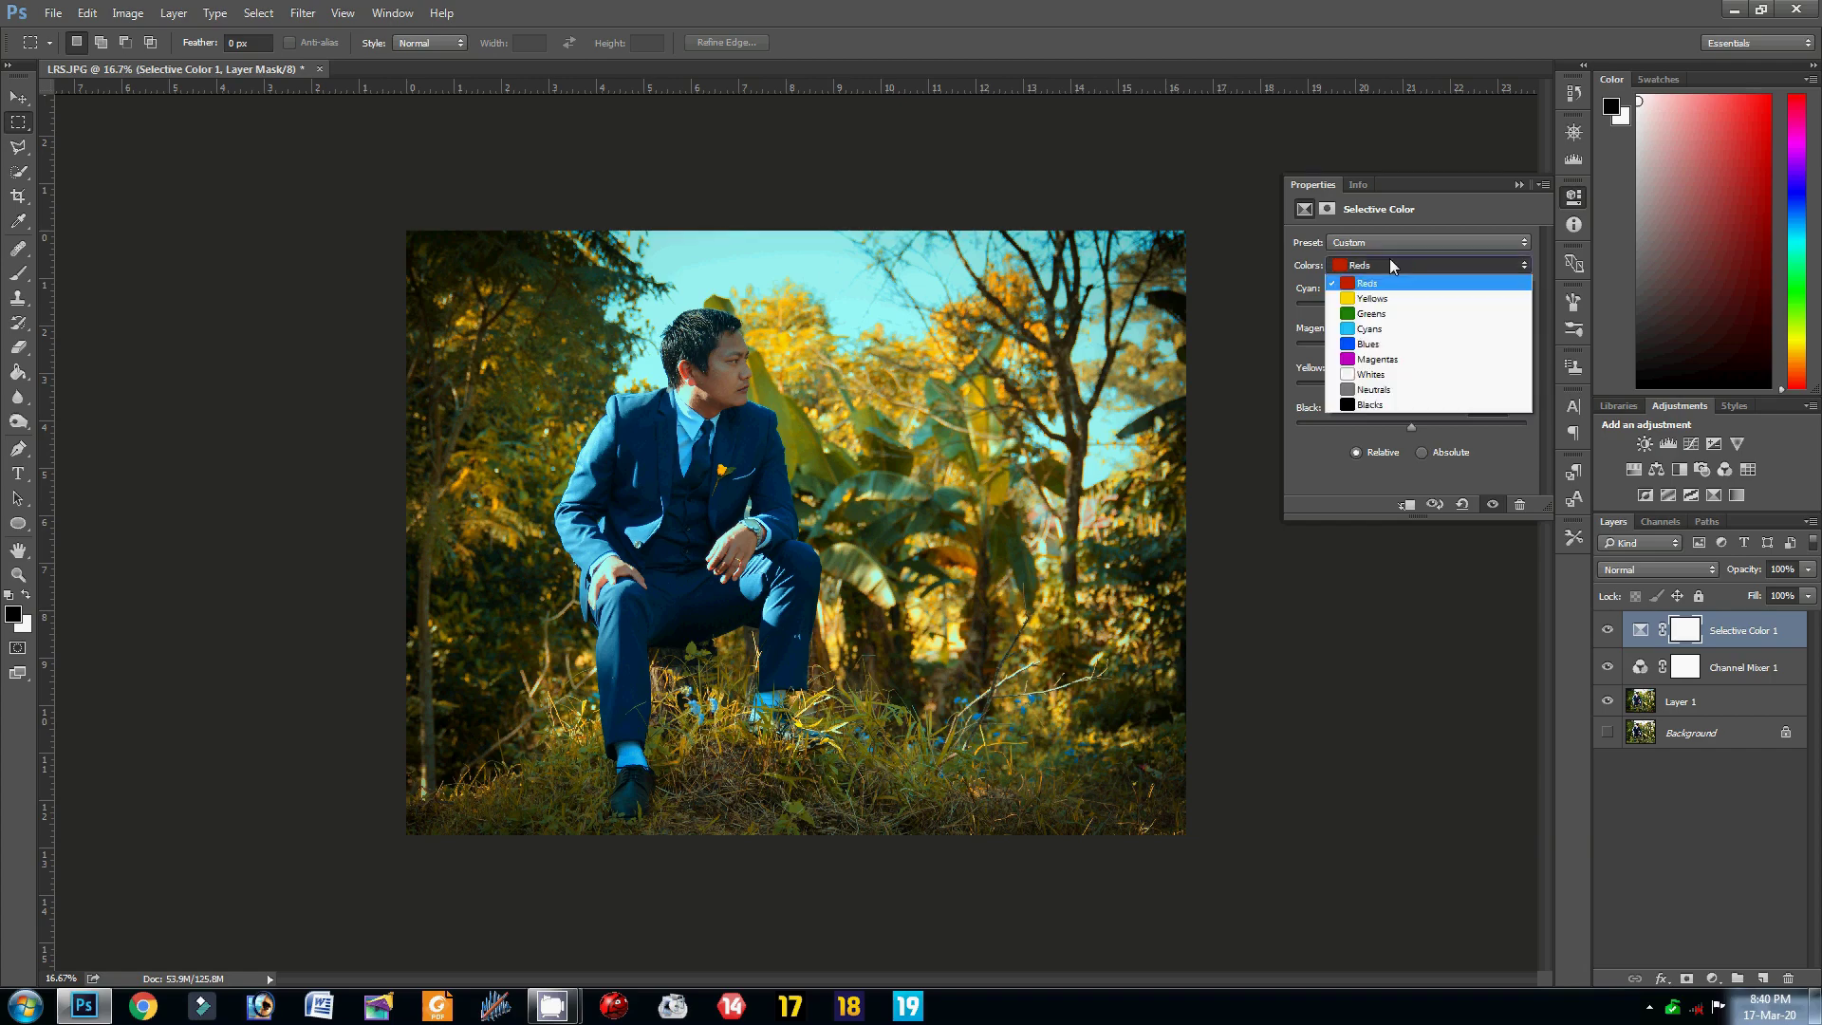
click(1386, 299)
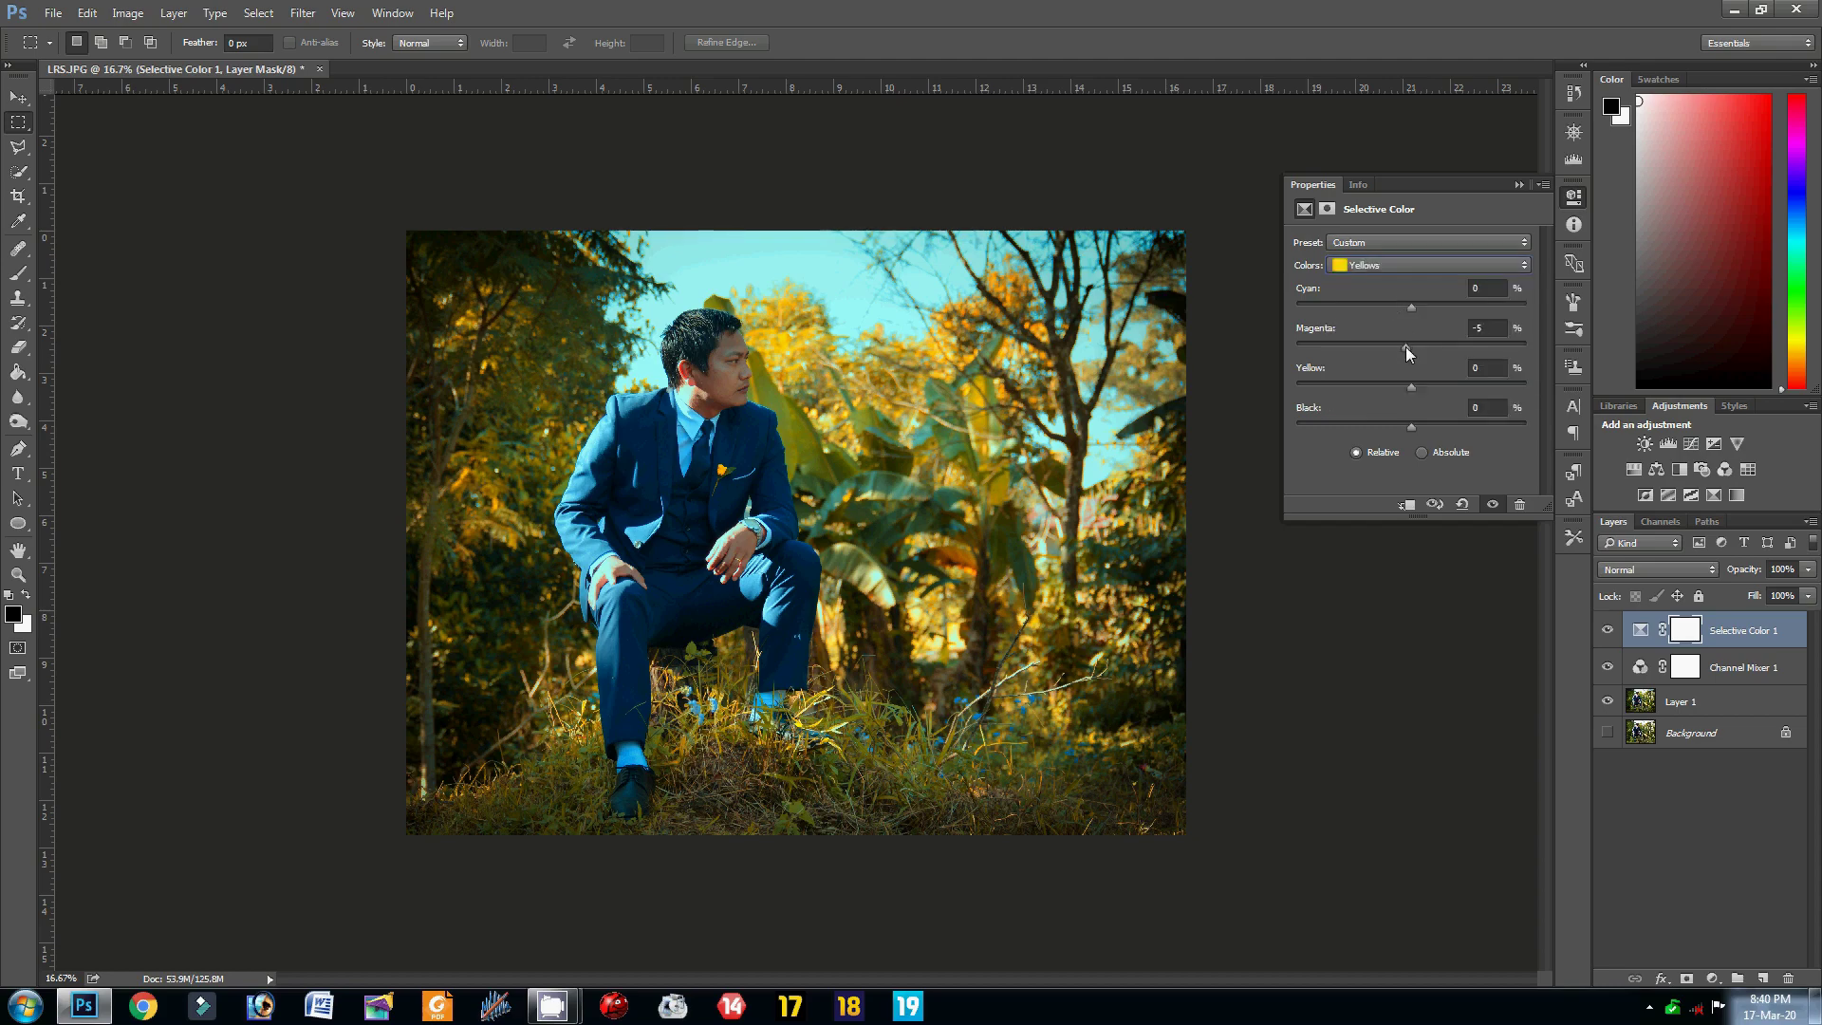
mouse_move(1404, 346)
mouse_down()
mouse_move(1511, 340)
mouse_move(1271, 361)
mouse_move(1419, 345)
mouse_up()
Step: Set the Cyans in the Selective Color adjustment to Cyan -3% and Magenta +5%
click(1402, 271)
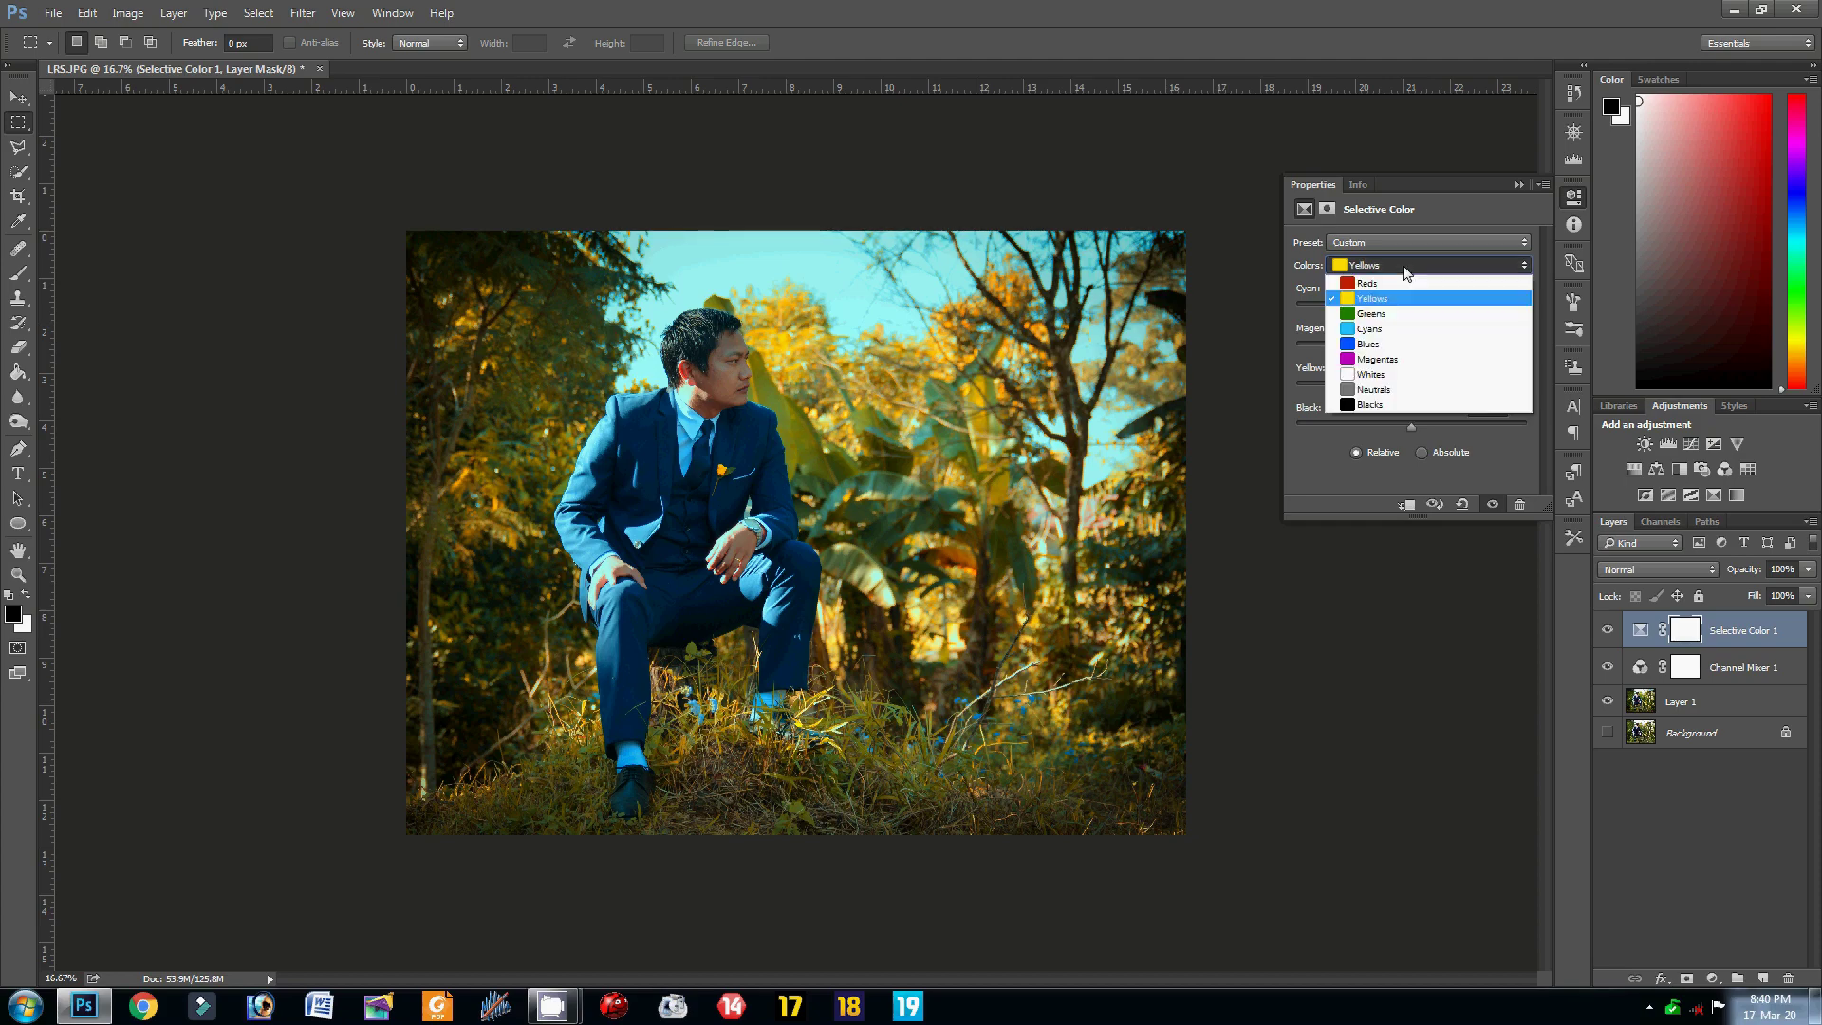
click(1374, 328)
drag(1412, 306, 1418, 347)
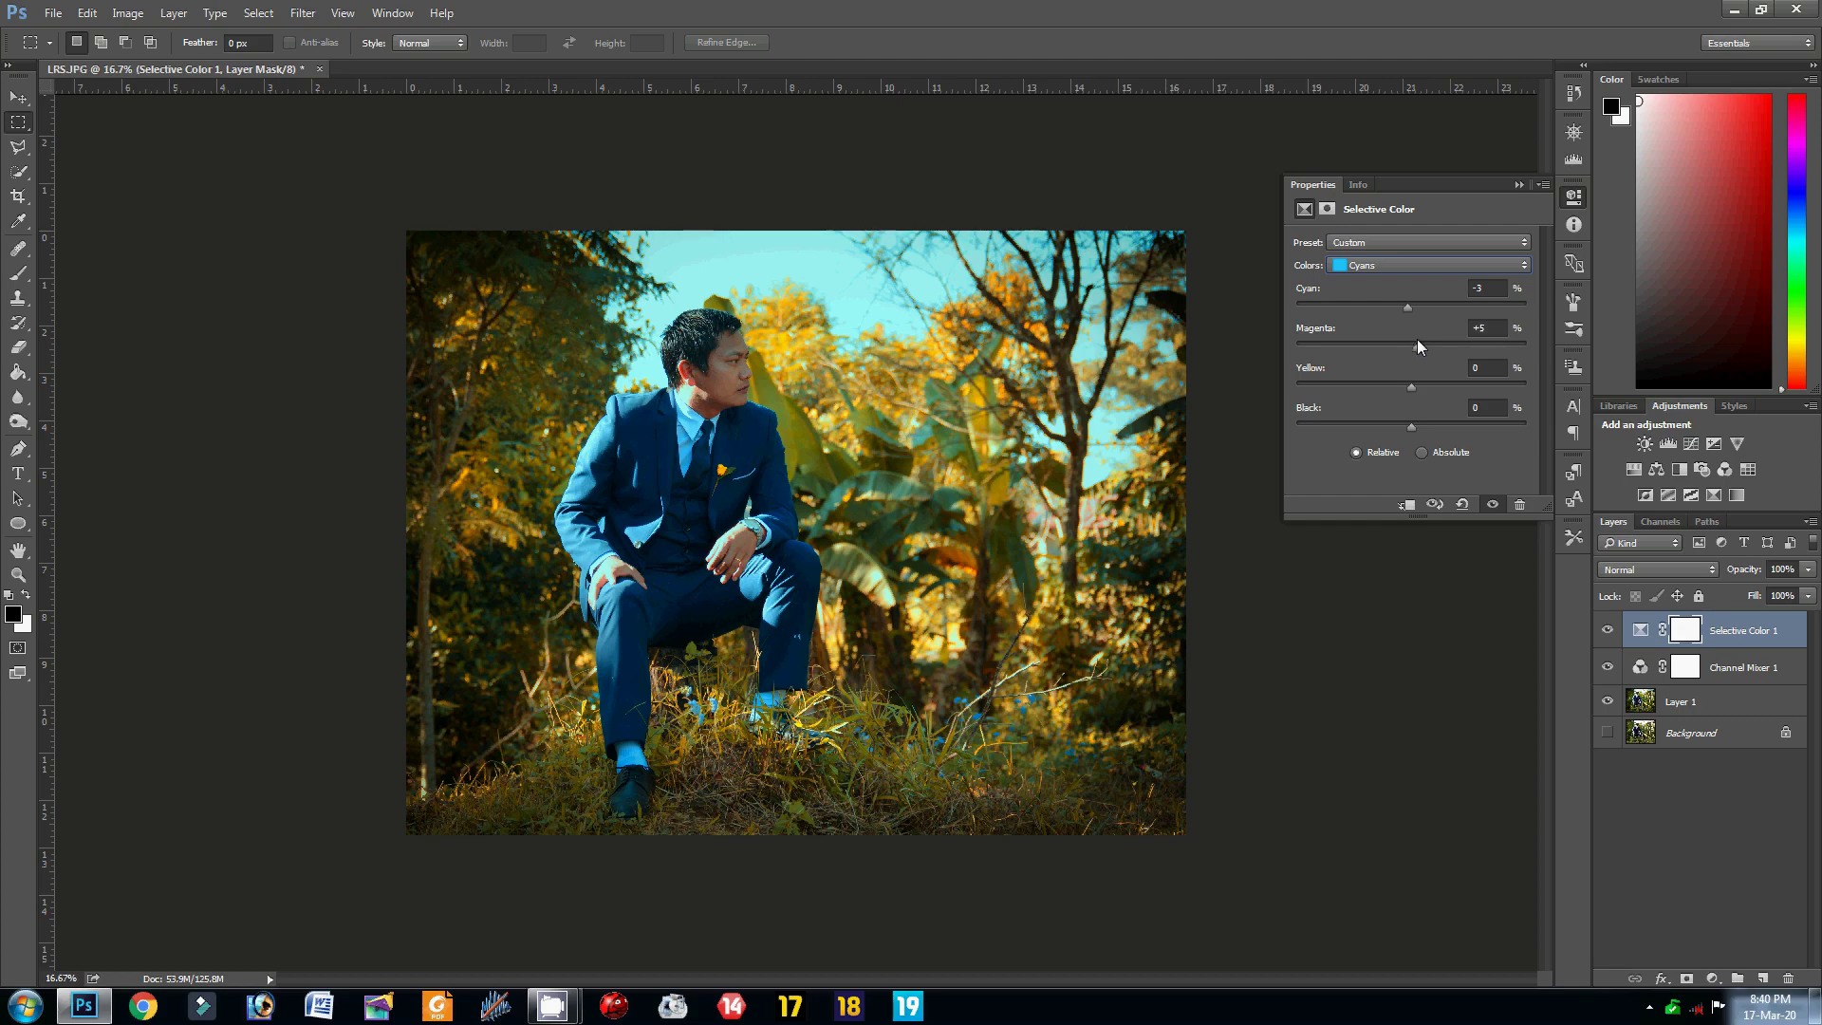
click(1518, 184)
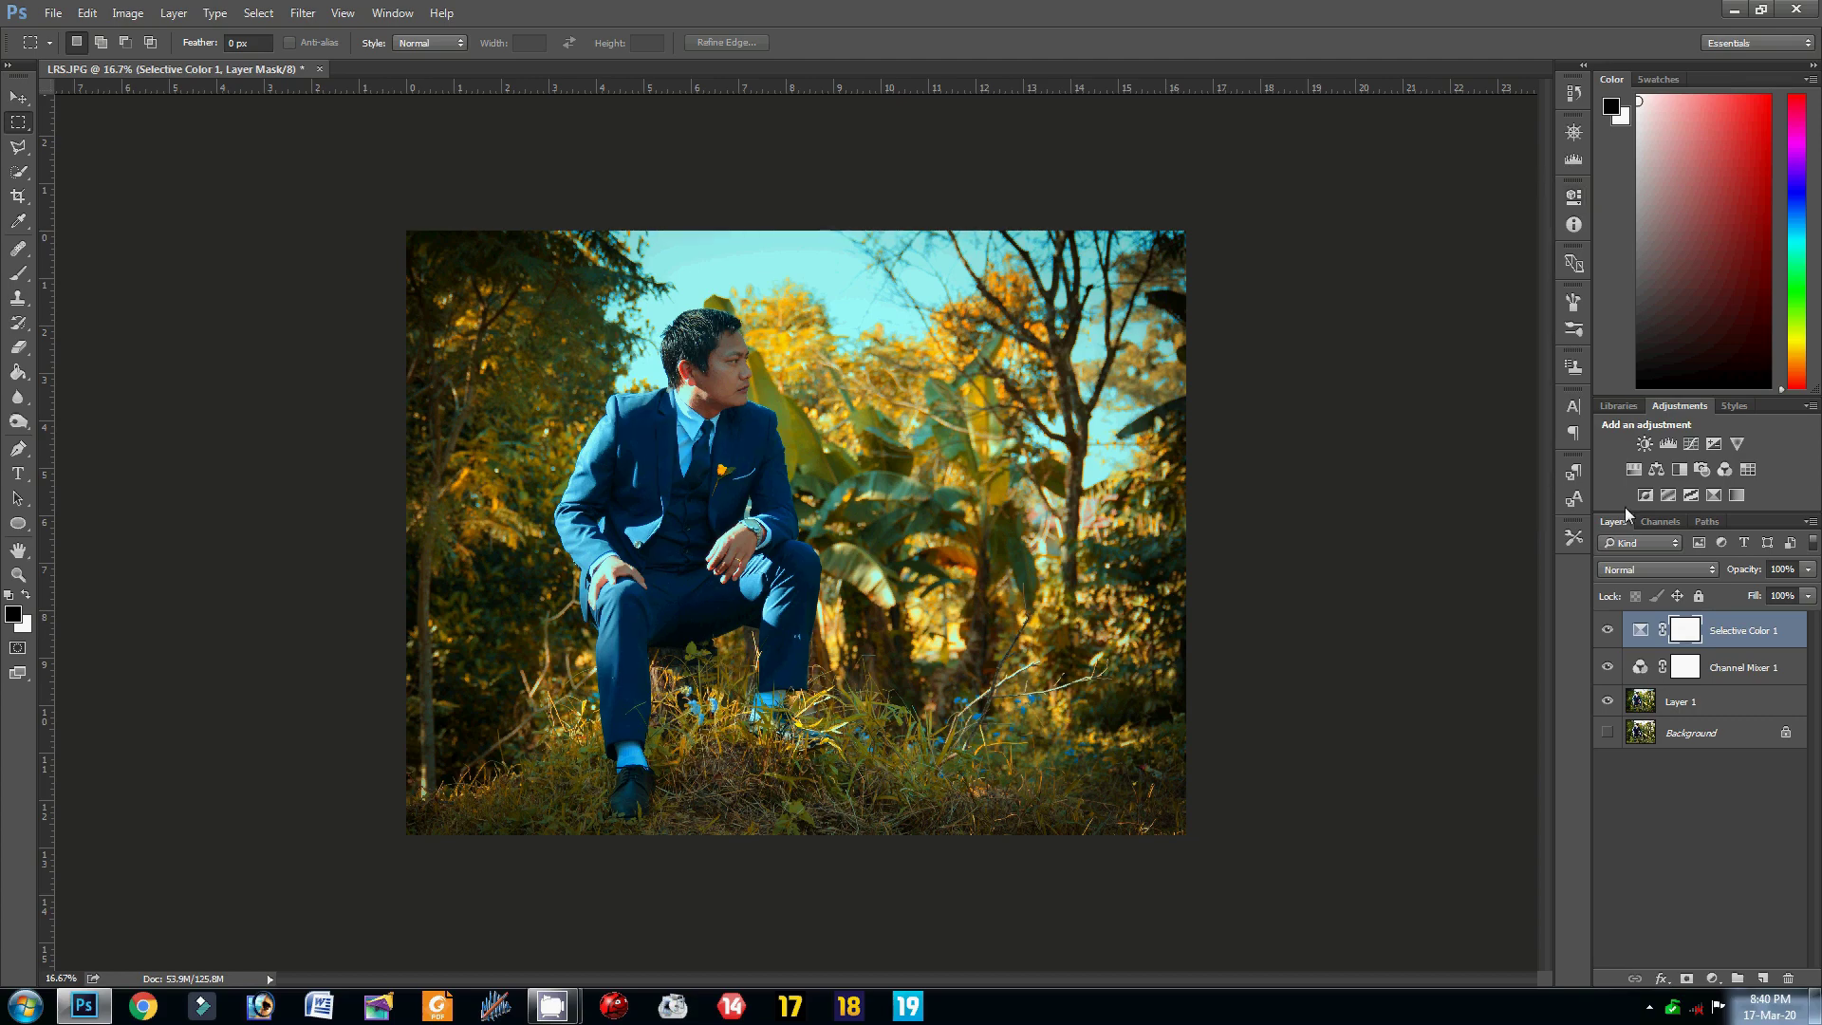
Step: Group the Selective Color, Channel Mixer and Layer 1 layers together
shift+click(1682, 703)
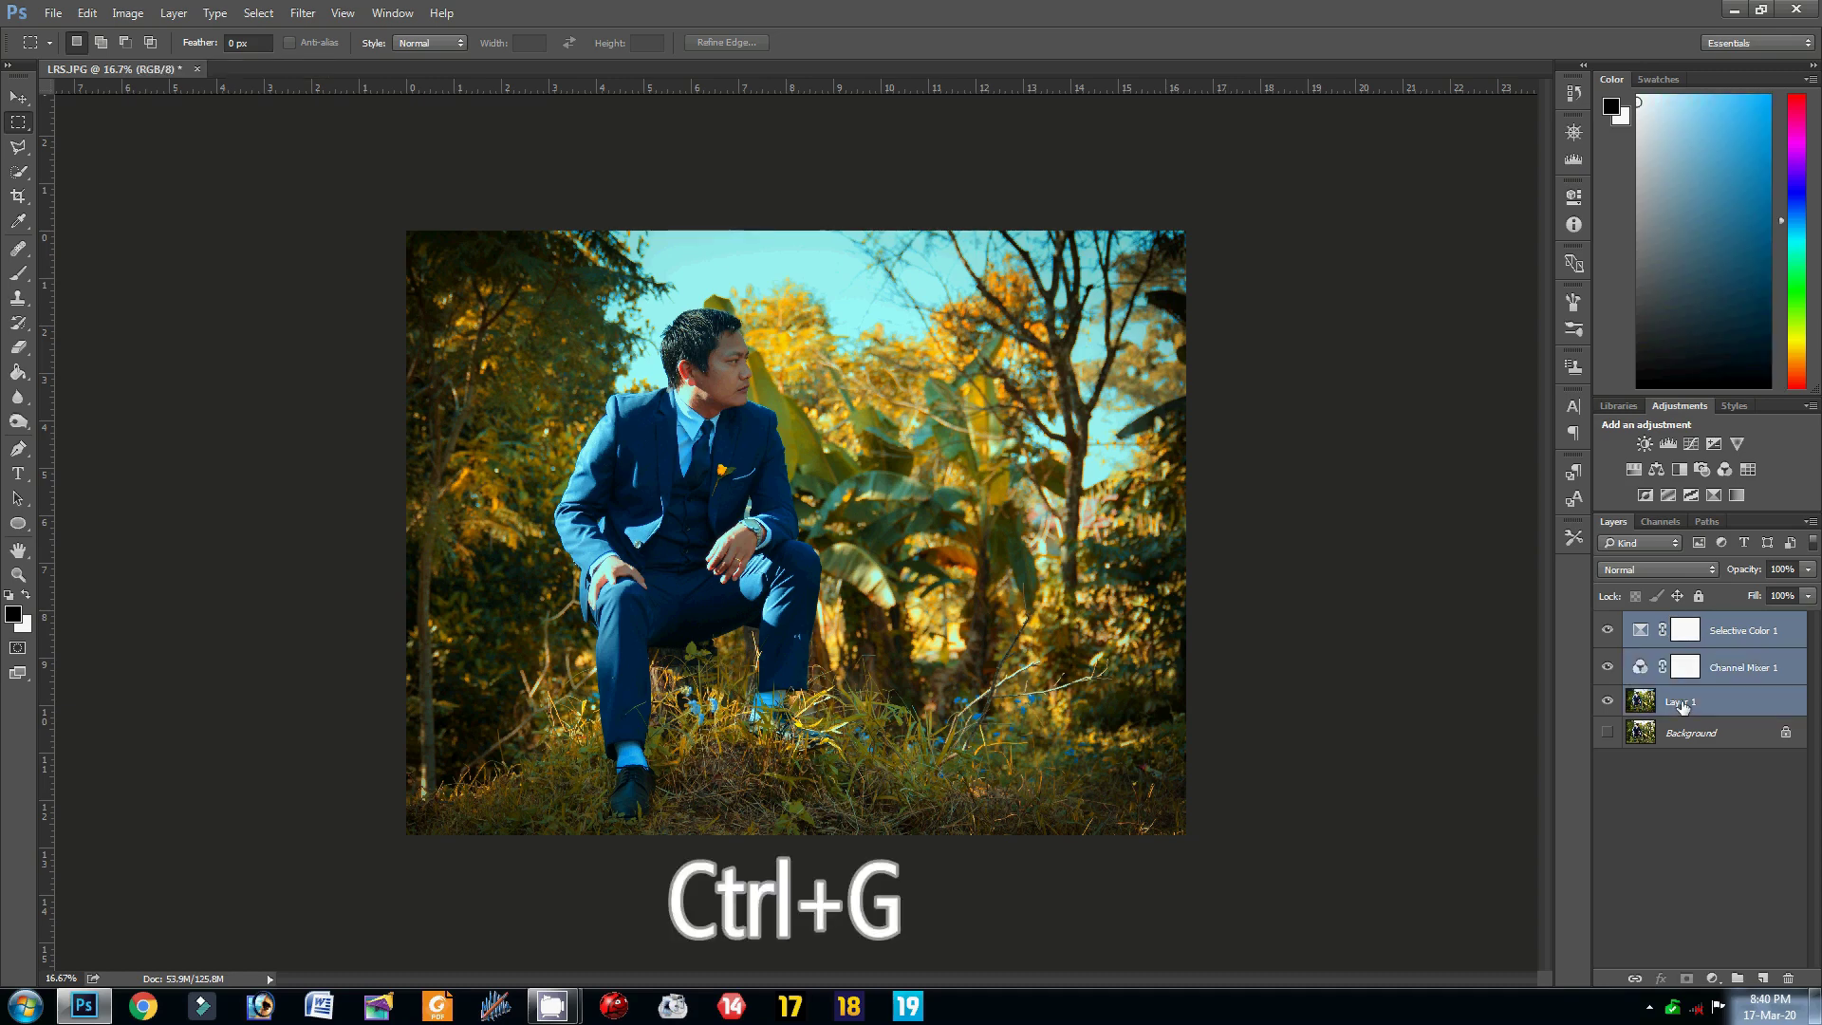
key(ctrl+g)
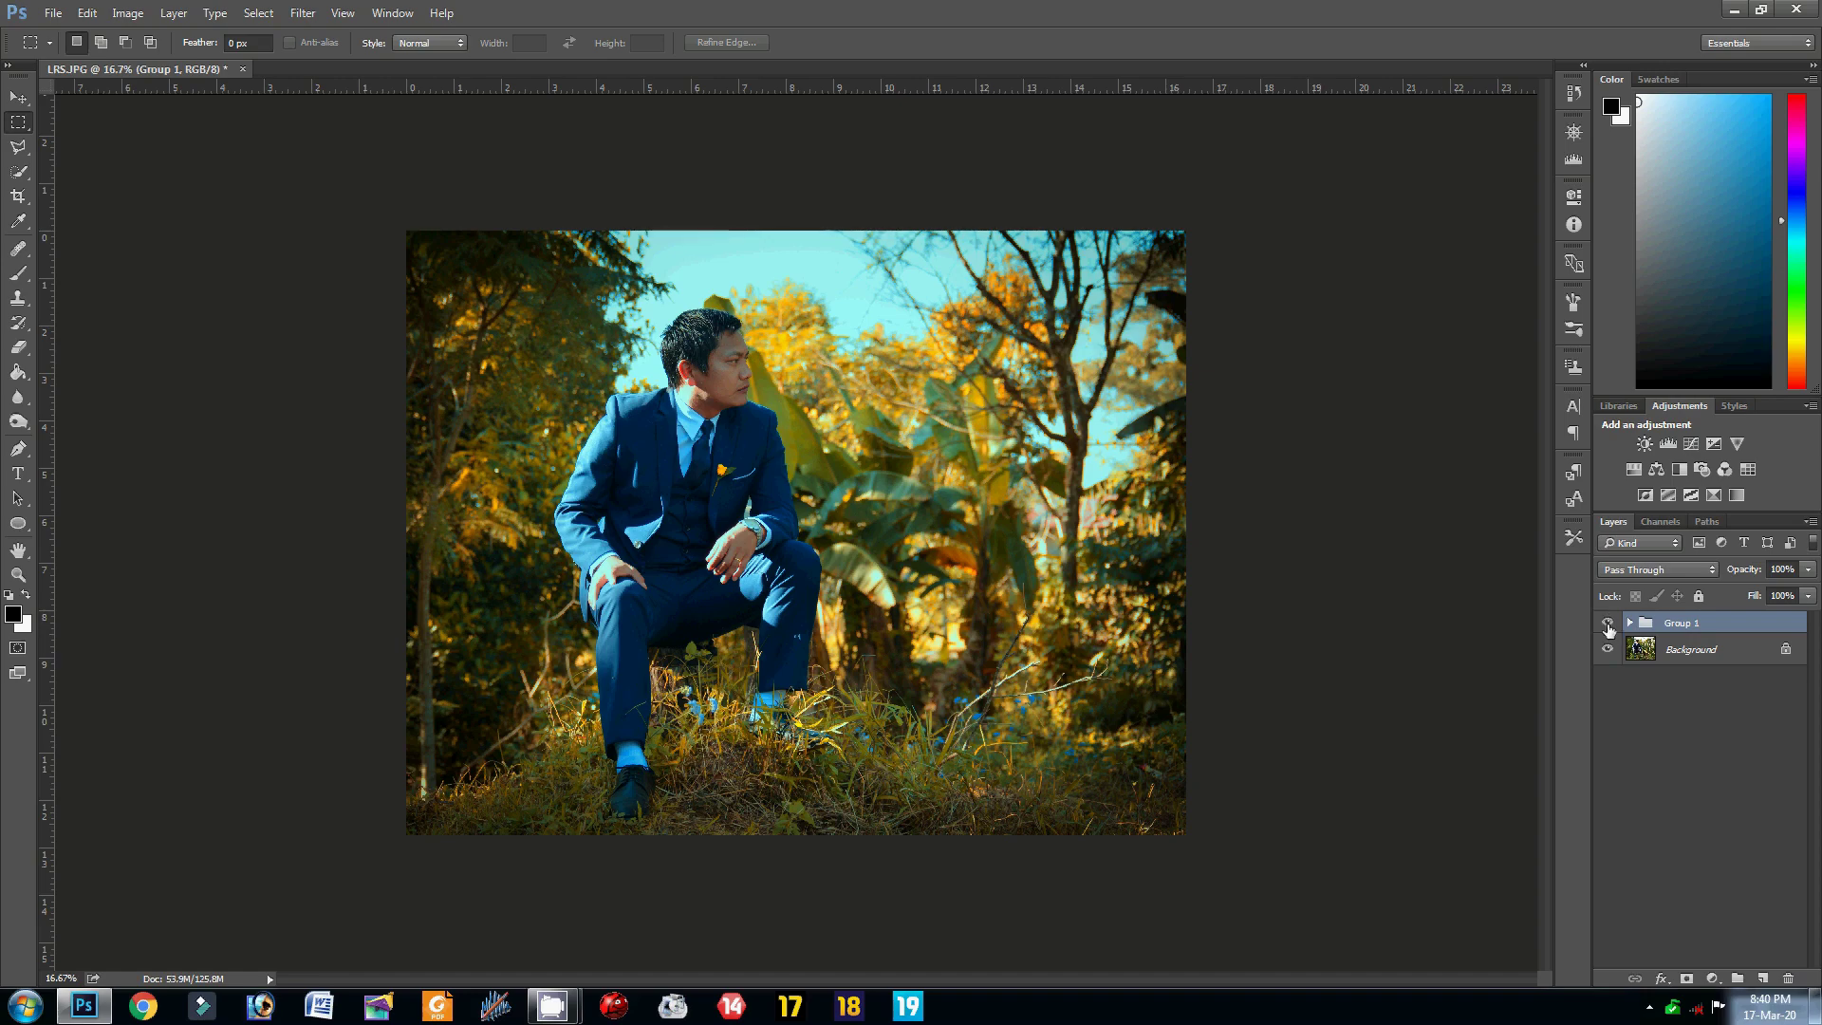
Step: Toggle the group's visibility repeatedly to compare the photo before and after the color grade, leaving the group shown
click(1608, 625)
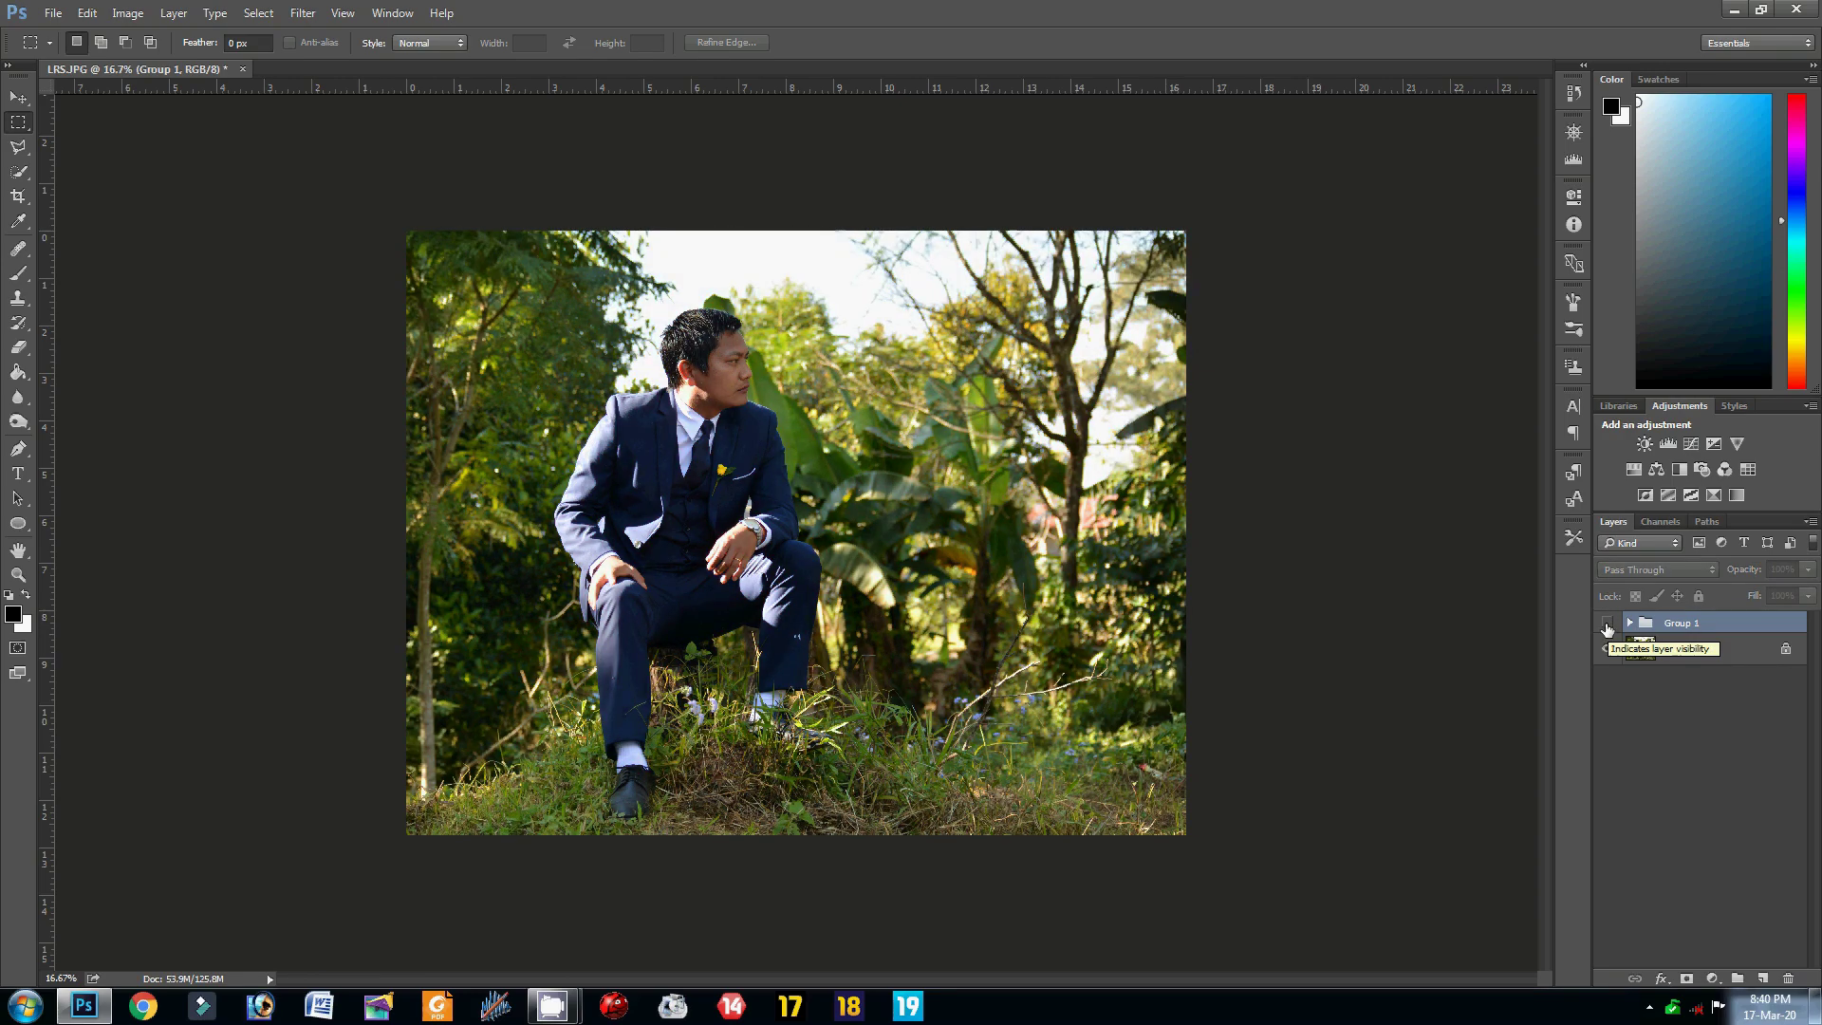
click(1607, 624)
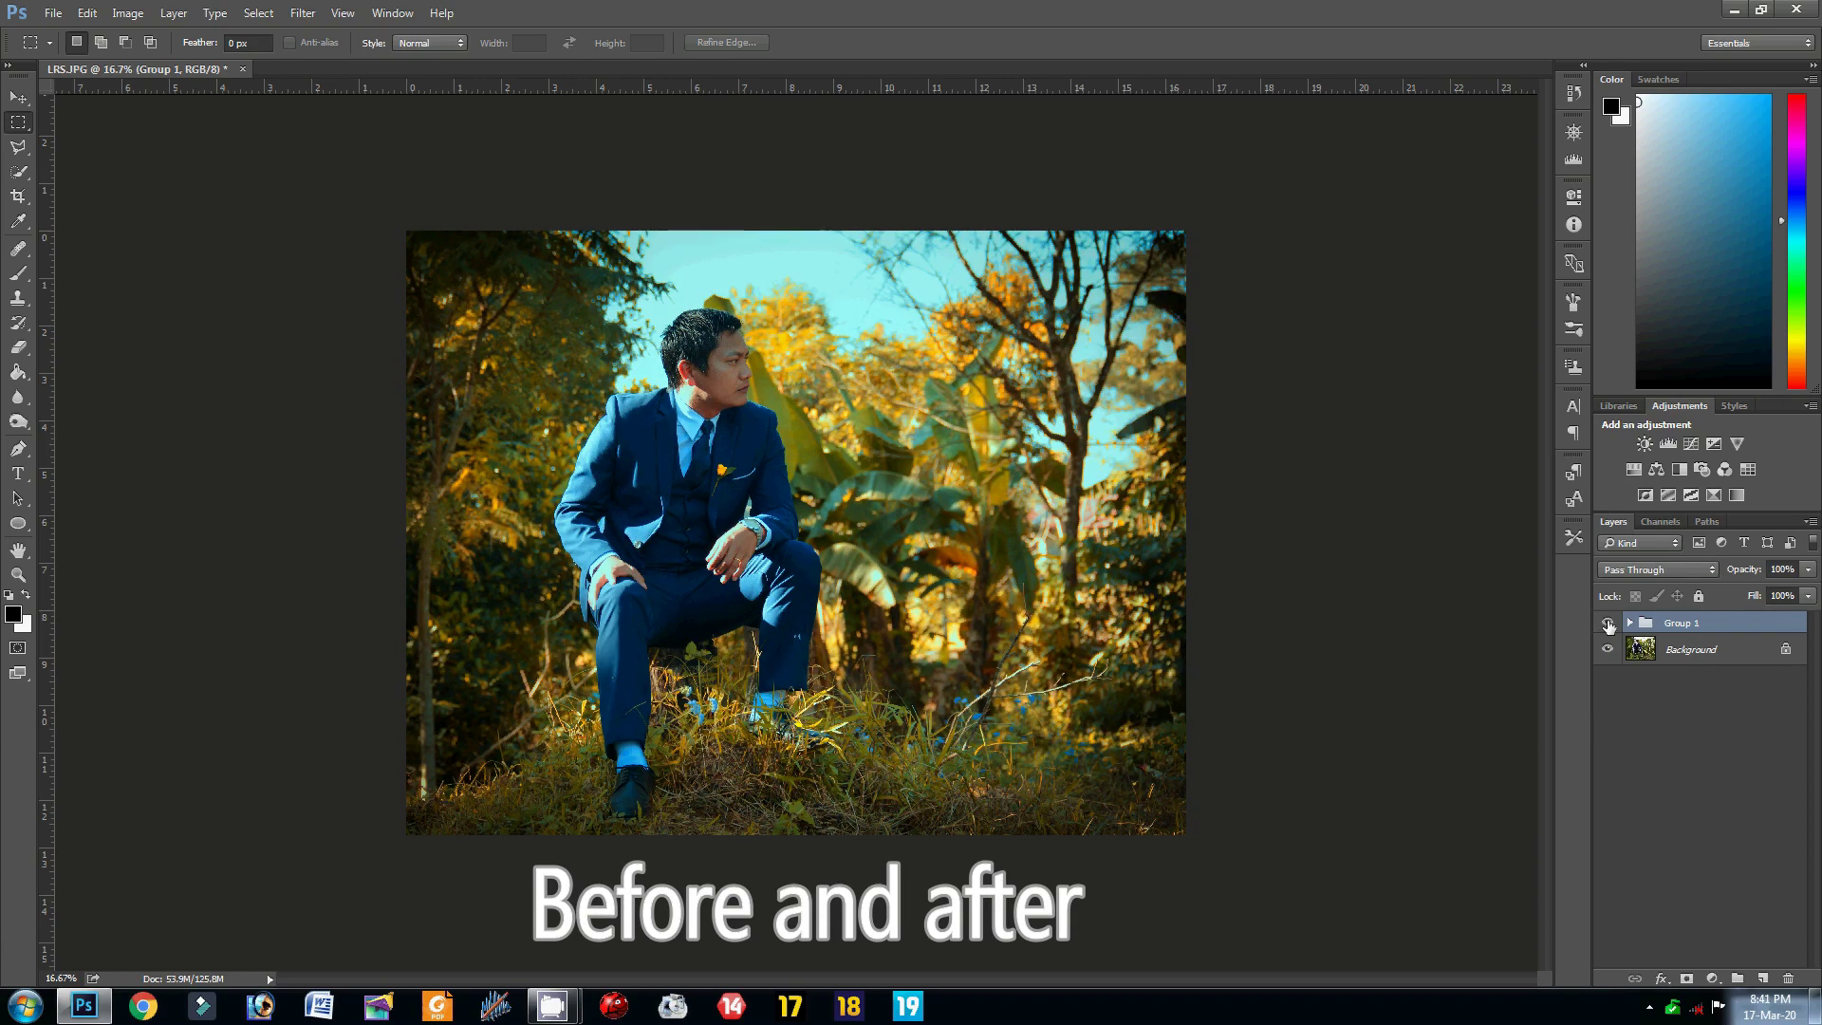
click(1608, 624)
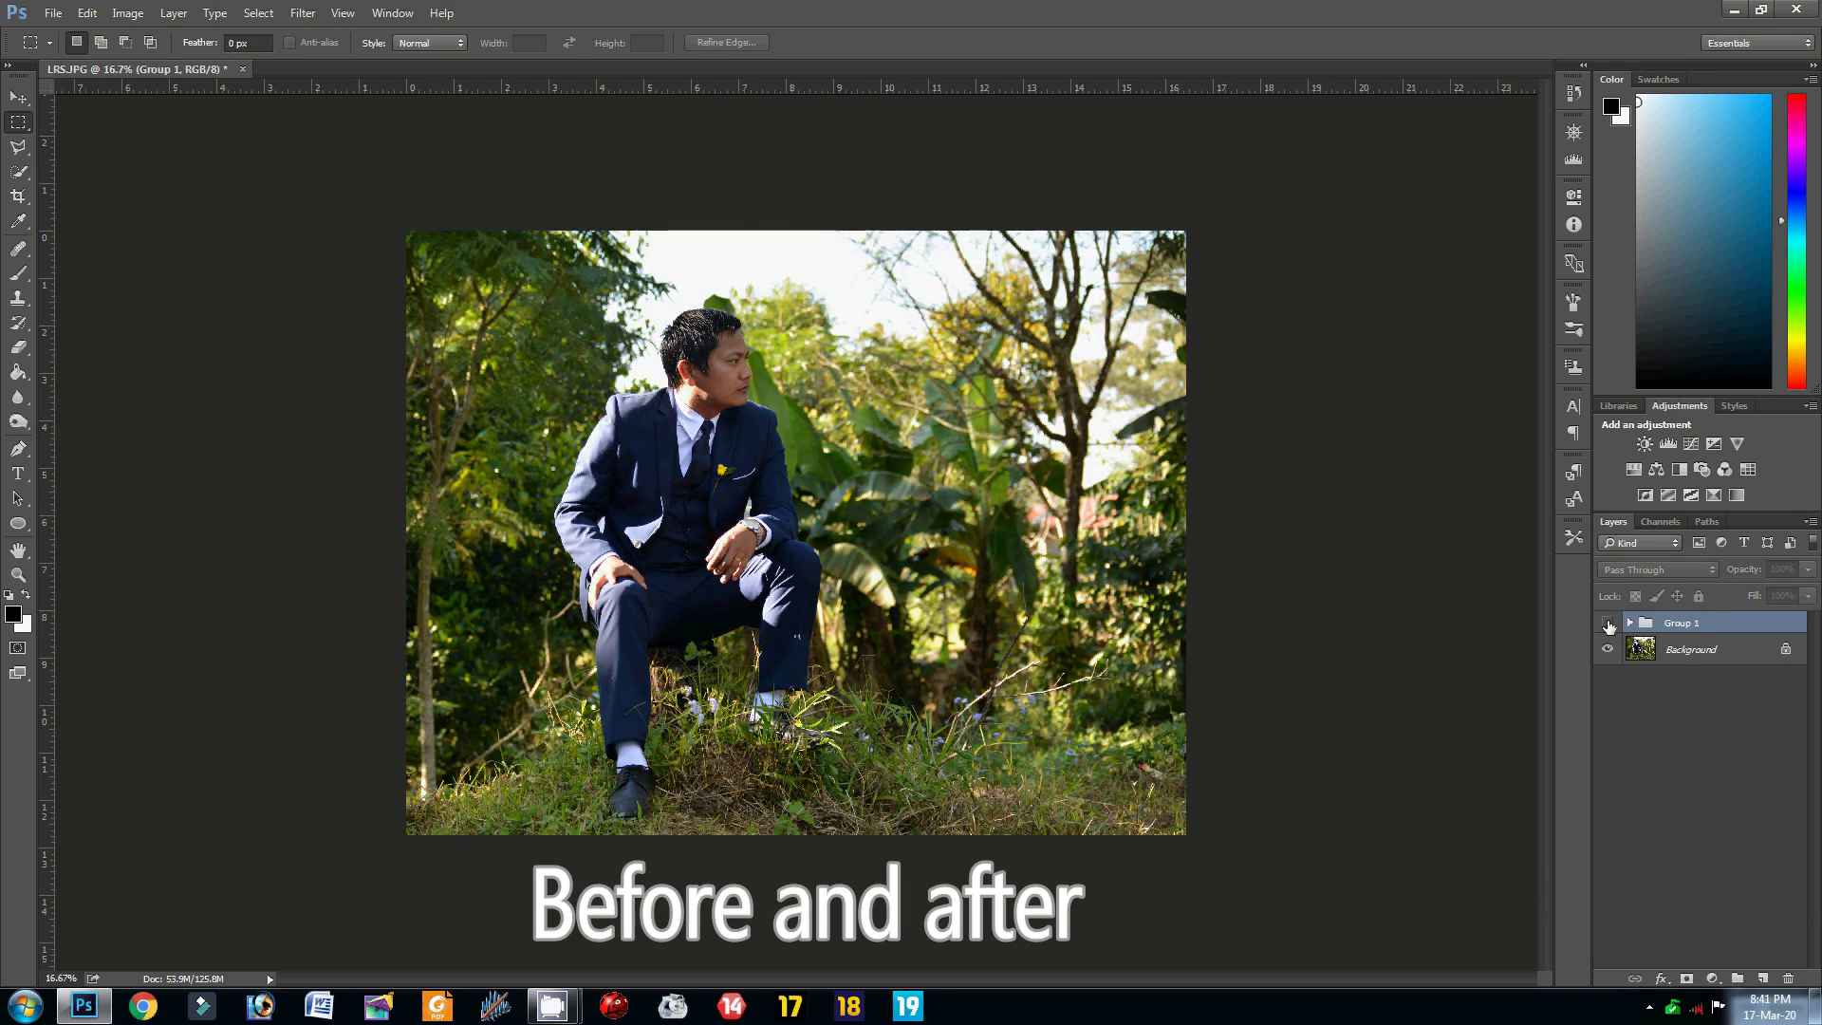
click(1607, 625)
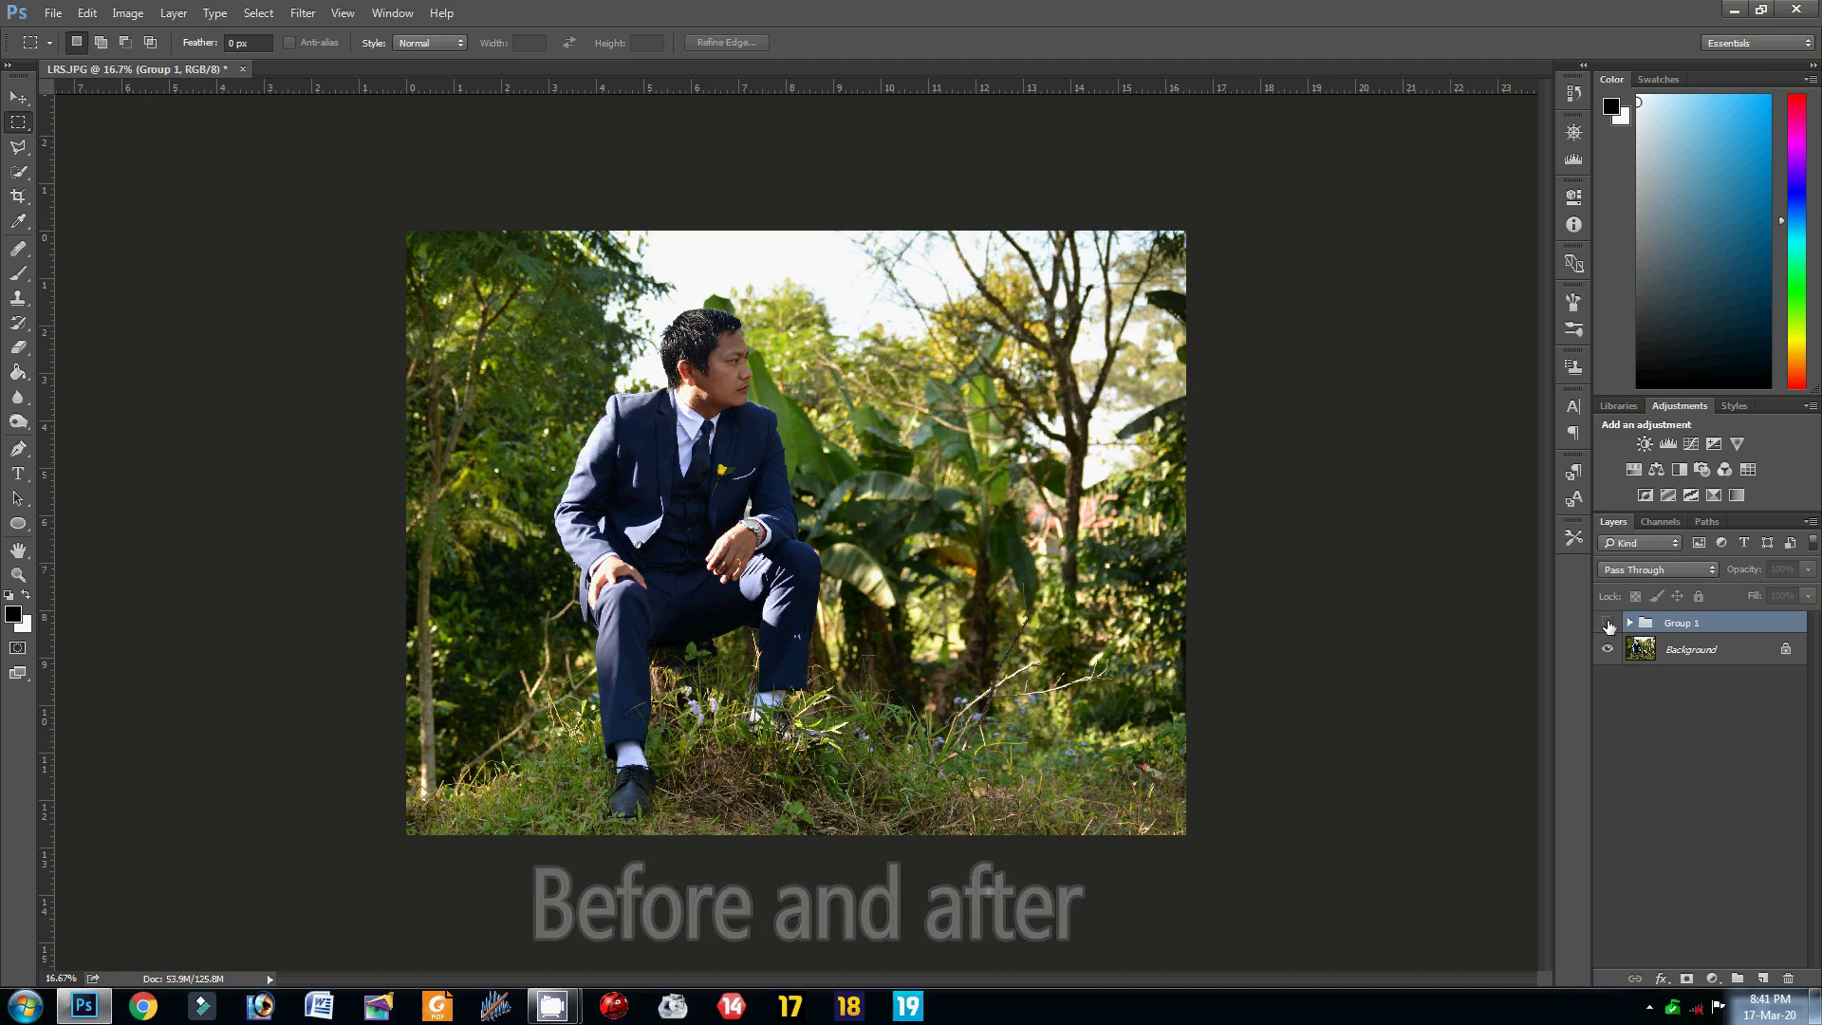
click(1607, 624)
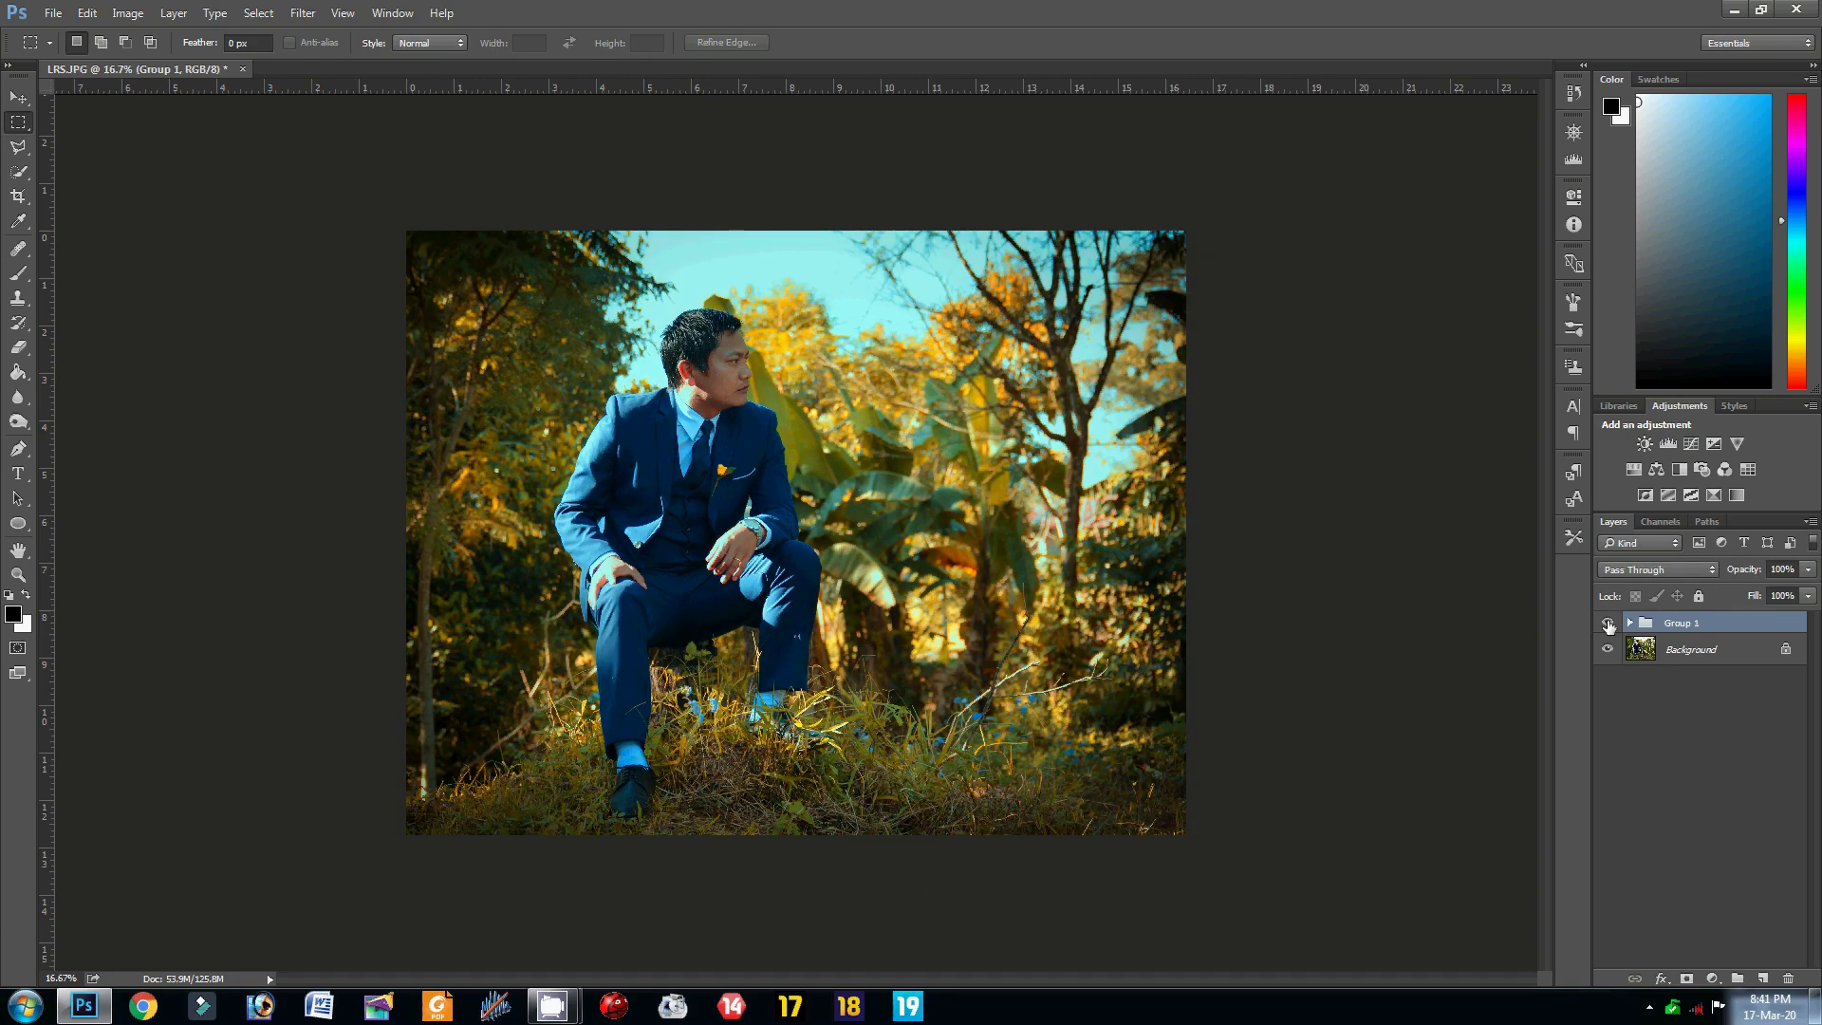
click(1607, 624)
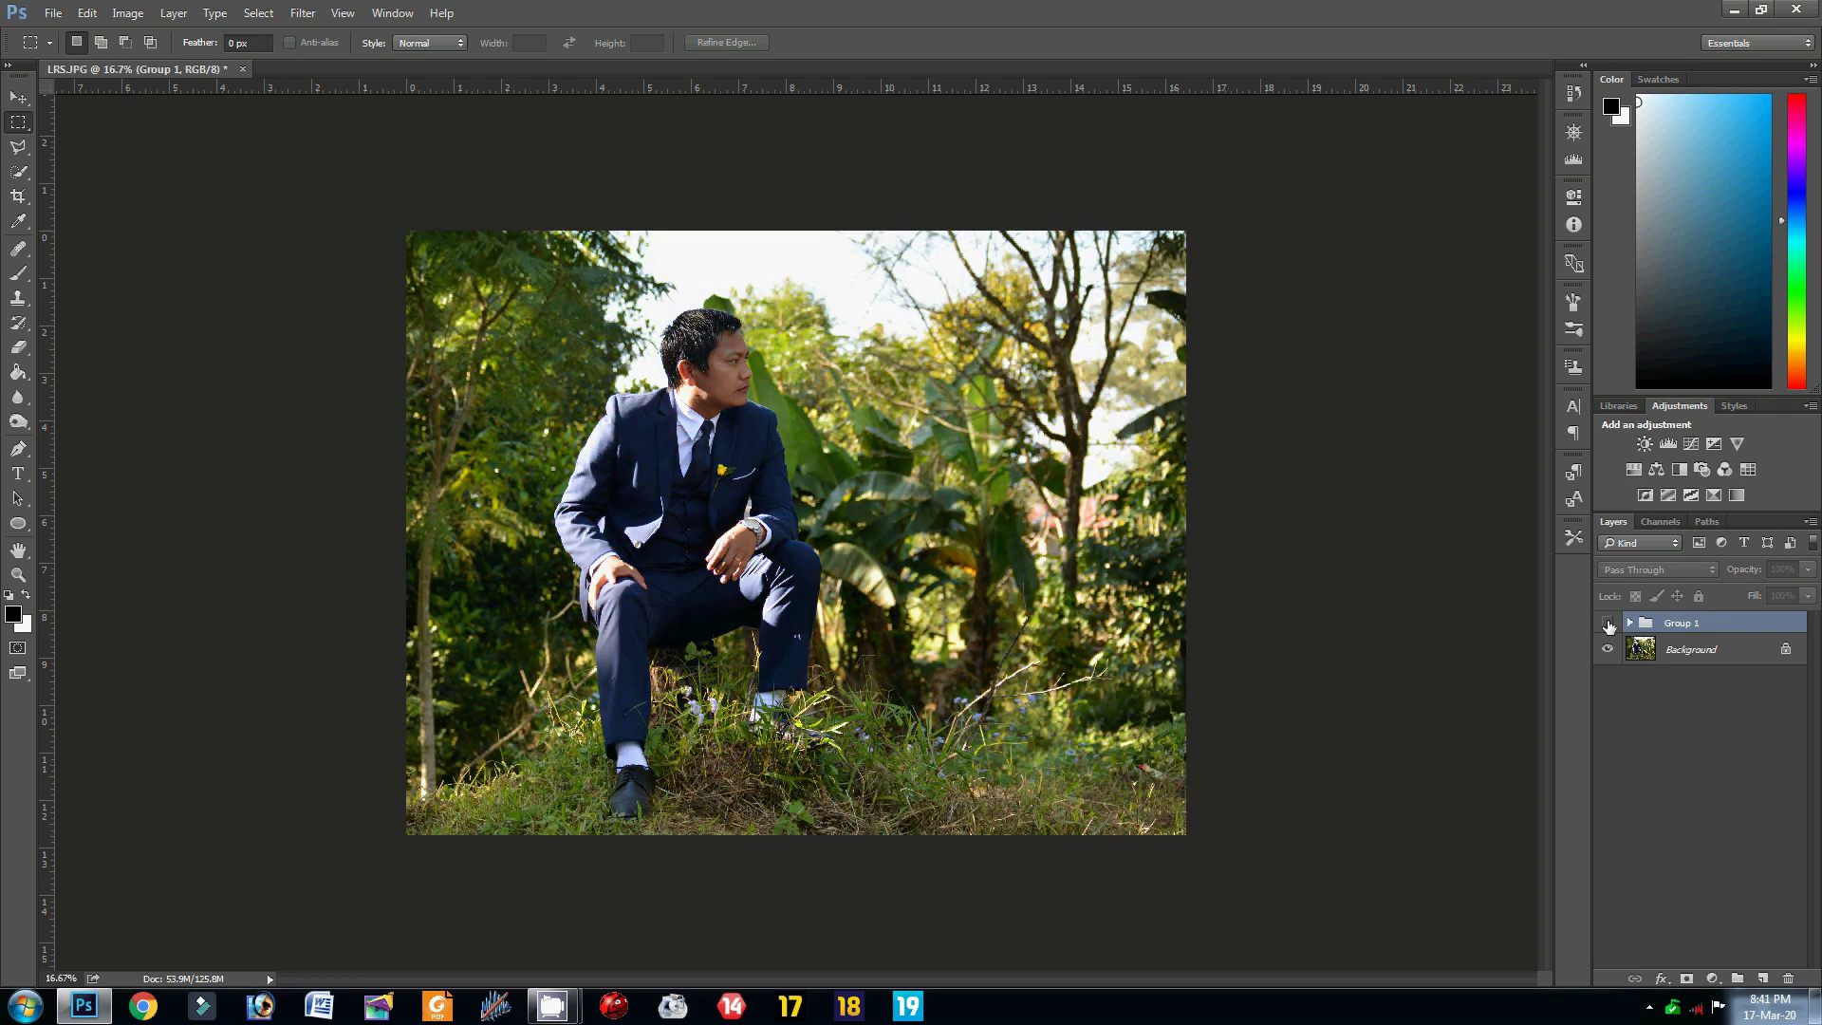
click(1607, 624)
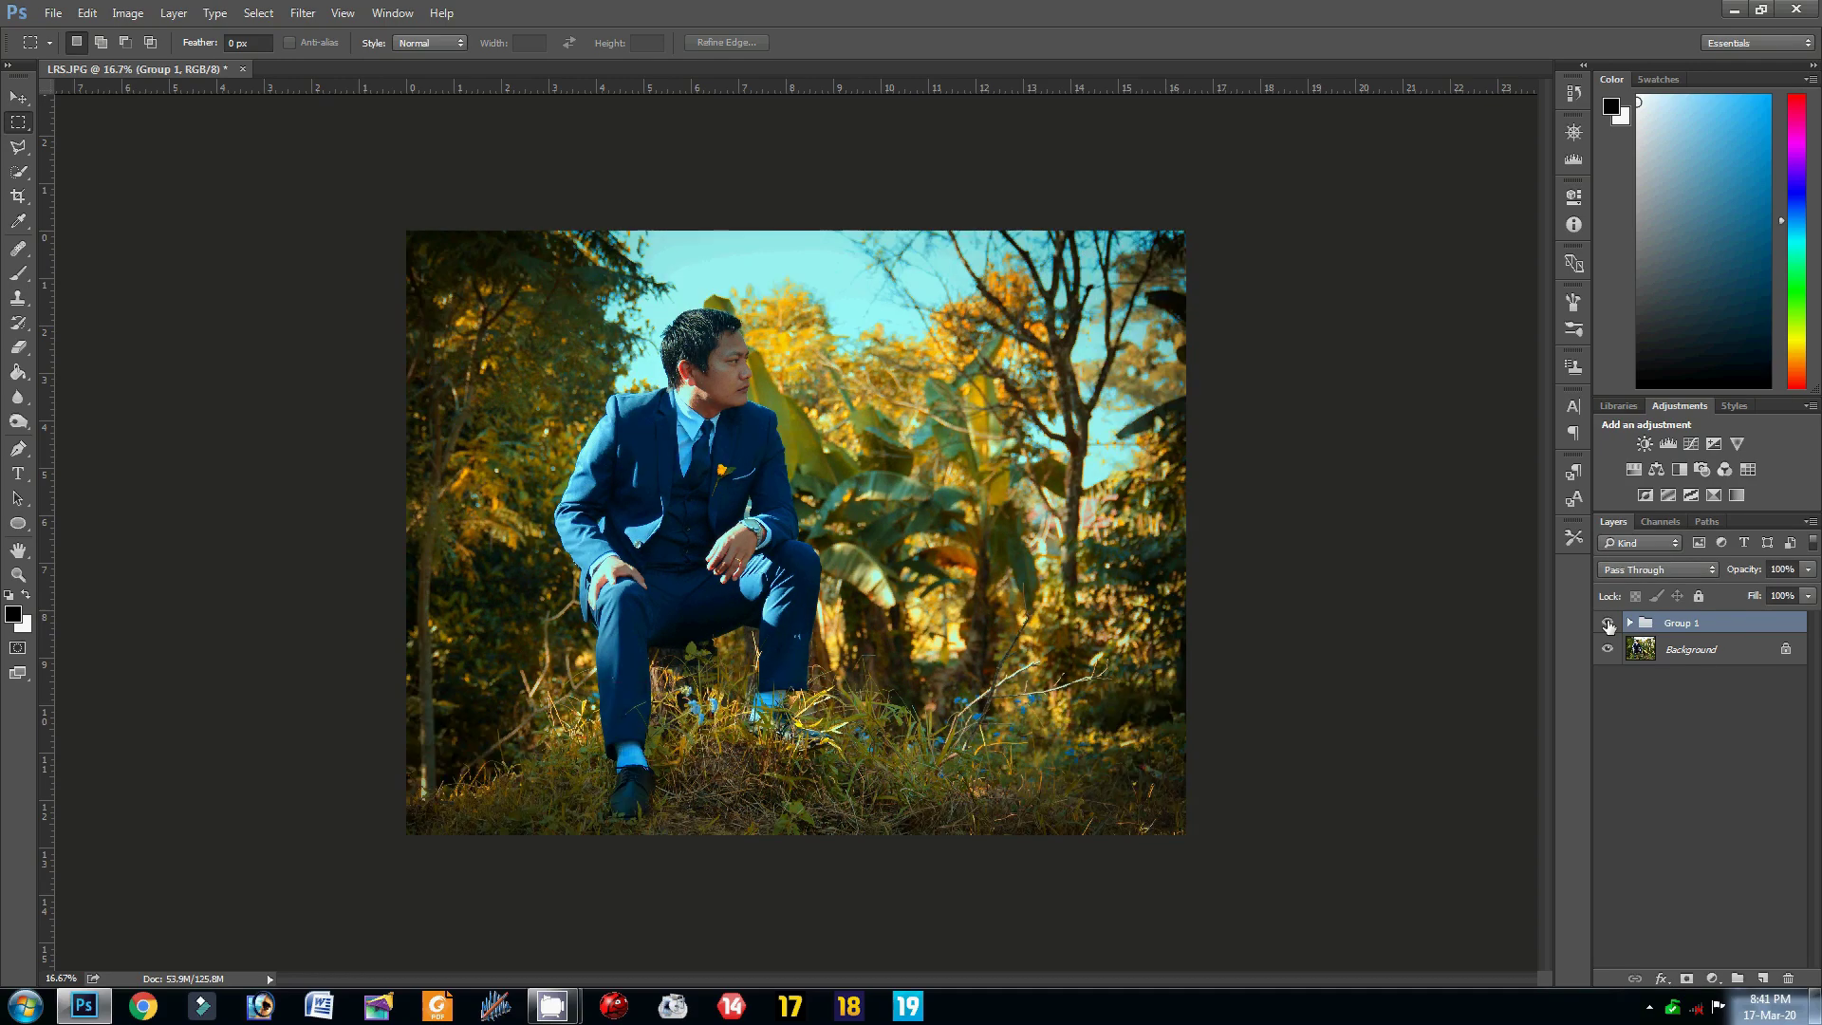